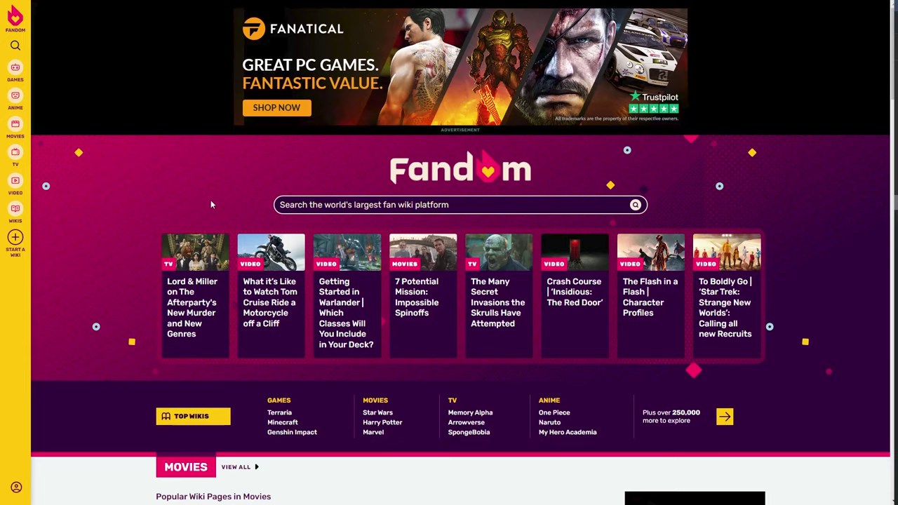
- Start creating a new wiki from the Fandom home page
mouse_move(17, 76)
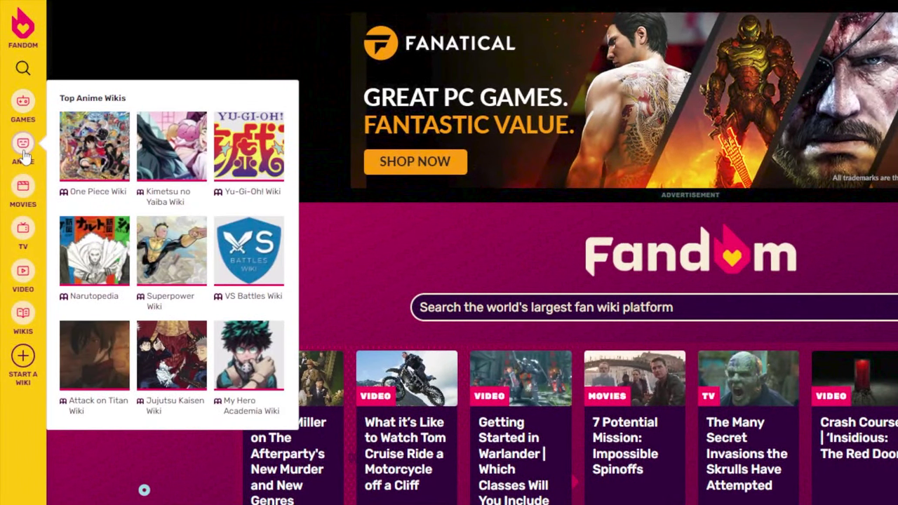
mouse_move(18, 156)
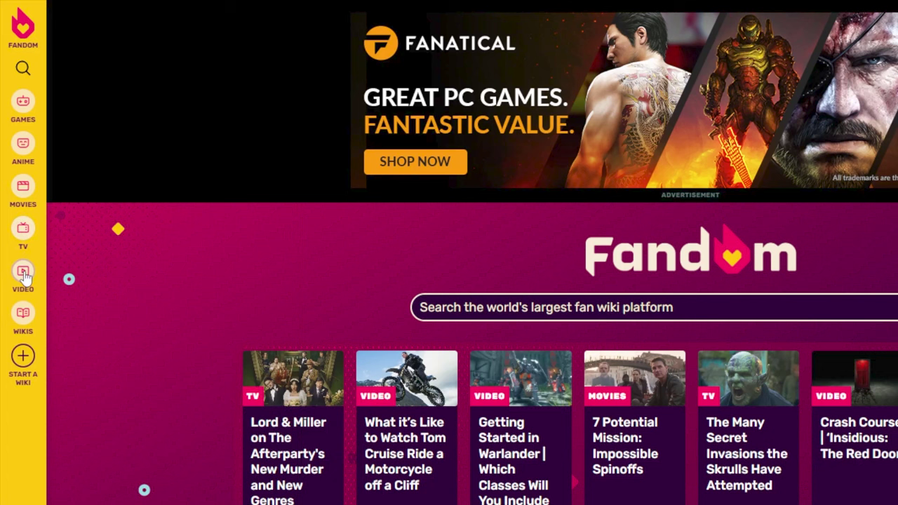
mouse_move(23, 314)
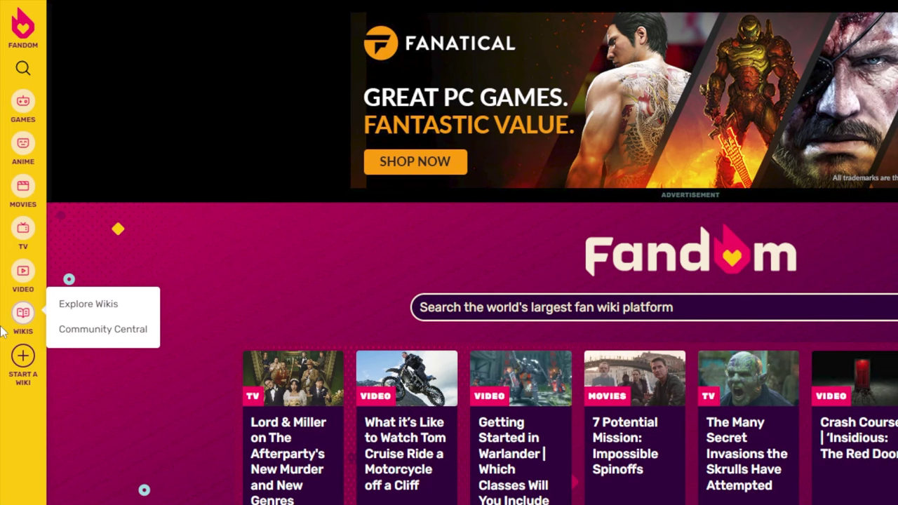
scroll(39, 404, "down", 1)
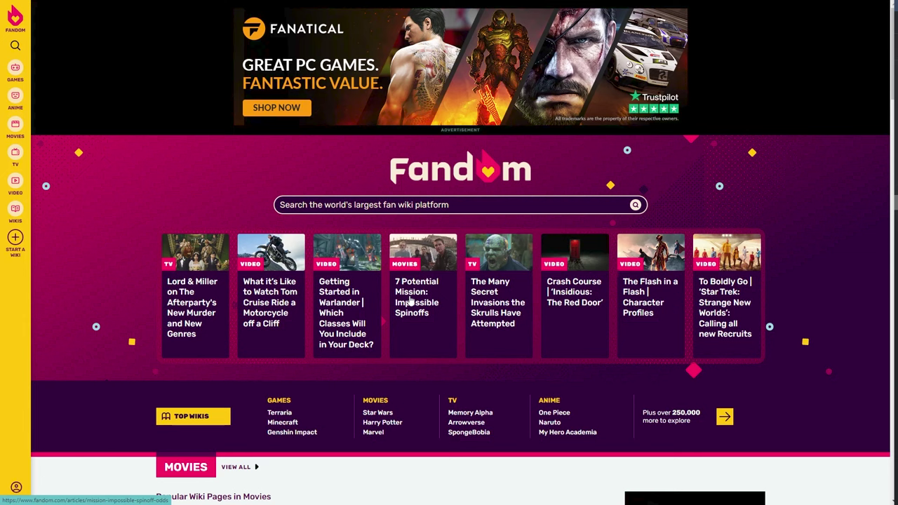
scroll(431, 296, "down", 3)
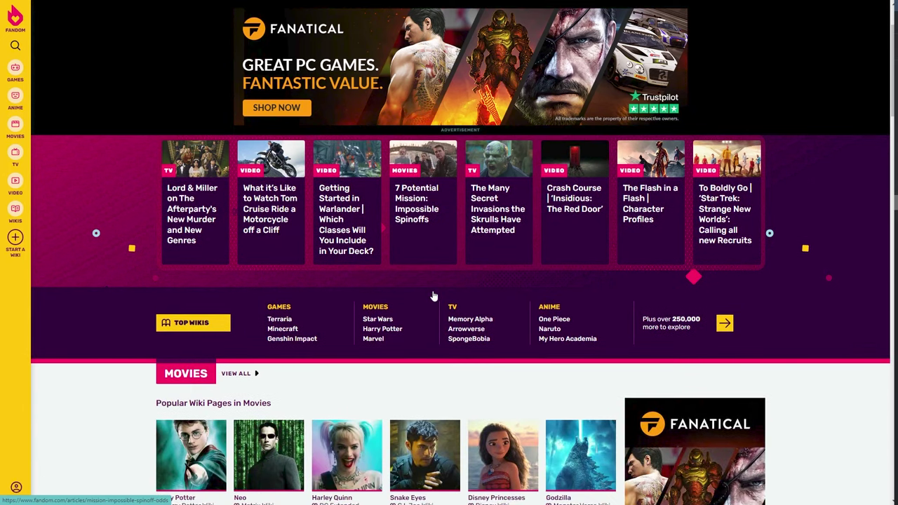
scroll(526, 335, "up", 1)
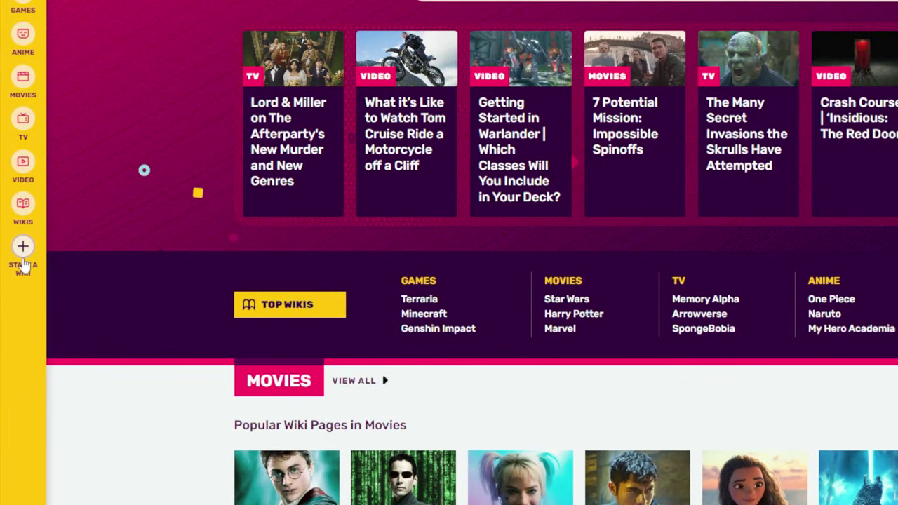
left_click(21, 257)
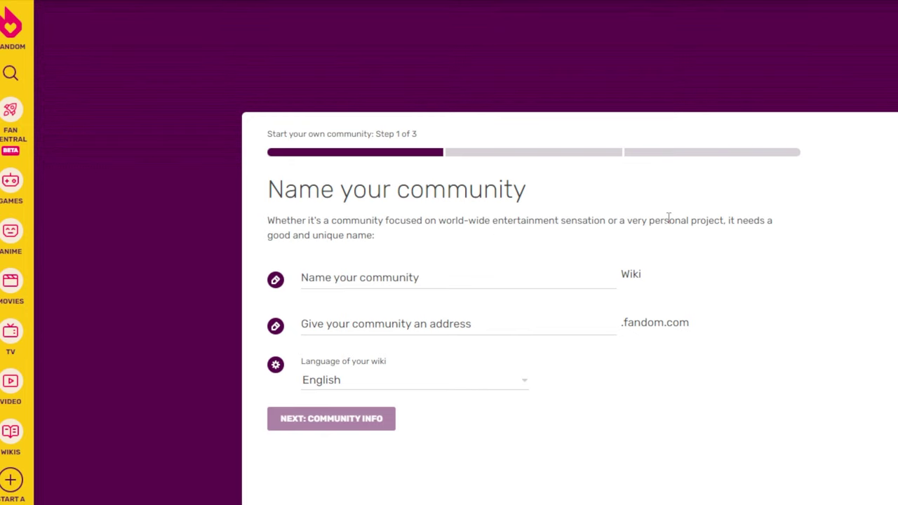
- Name the community HuskerHowl and continue to the community info
left_click(566, 281)
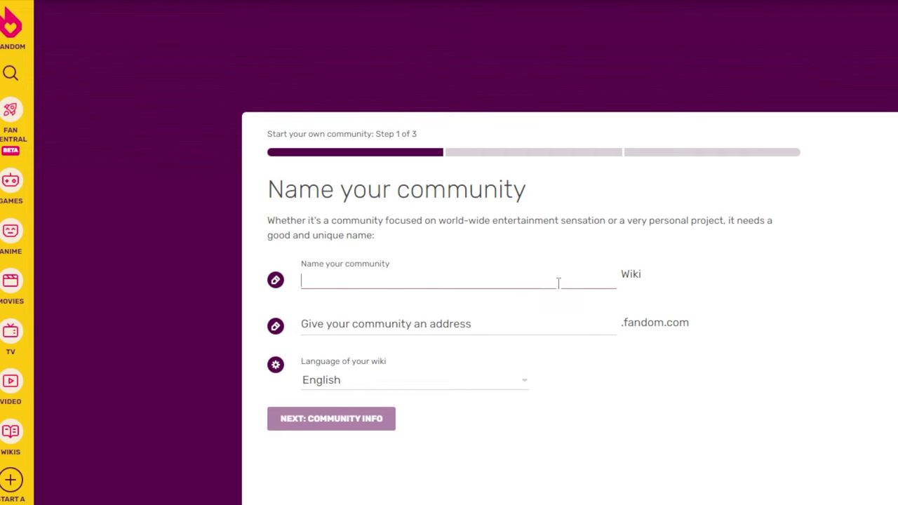
type("Huske")
key("BackSpace")
key("BackSpace")
key("BackSpace")
key("BackSpace")
key("BackSpace")
type("Husker")
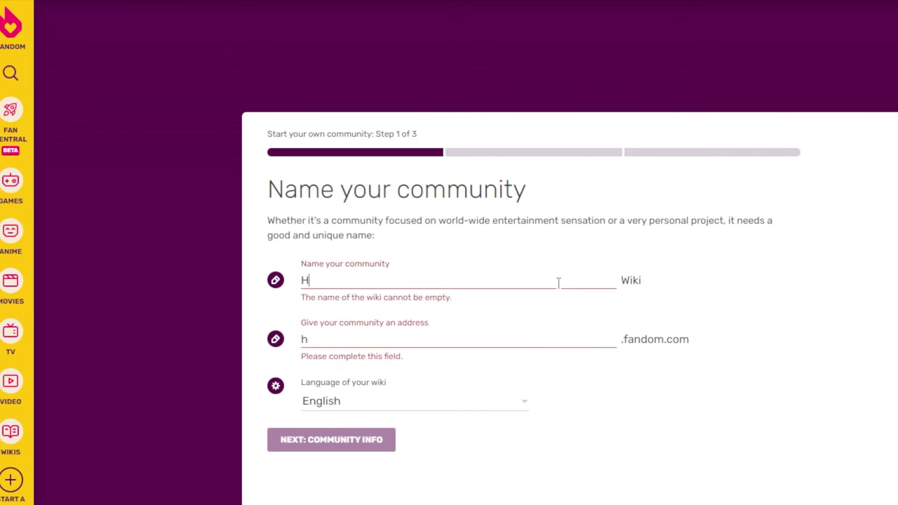
type("Howl")
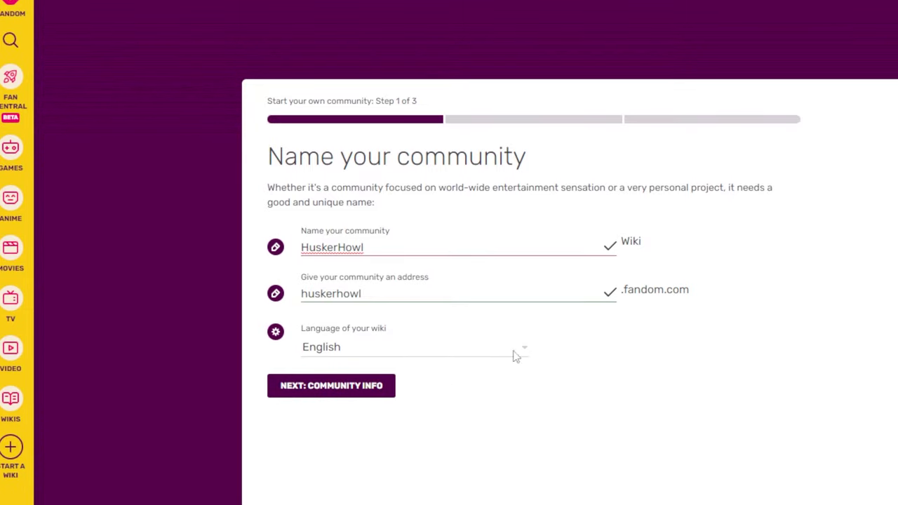
left_click(331, 374)
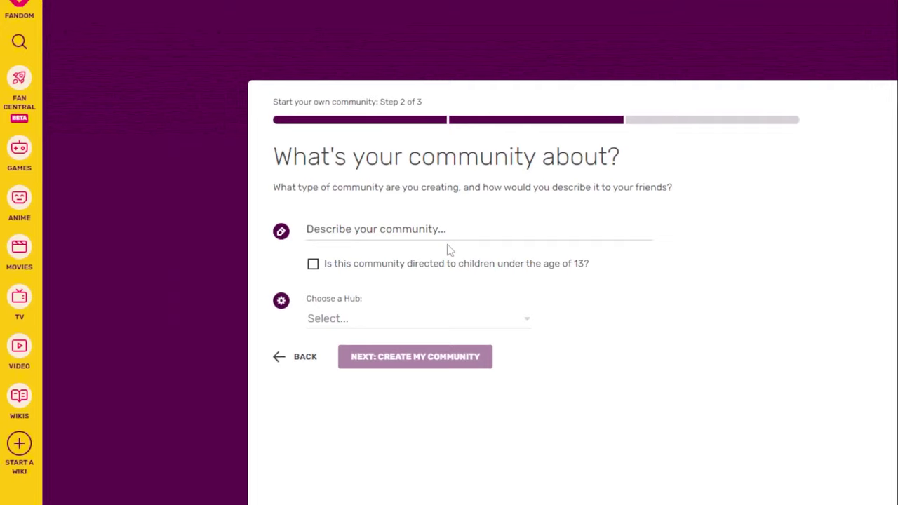
- Describe the community as "A friendly wiki talking about my Huskies and the Husker Squad"
left_click(495, 233)
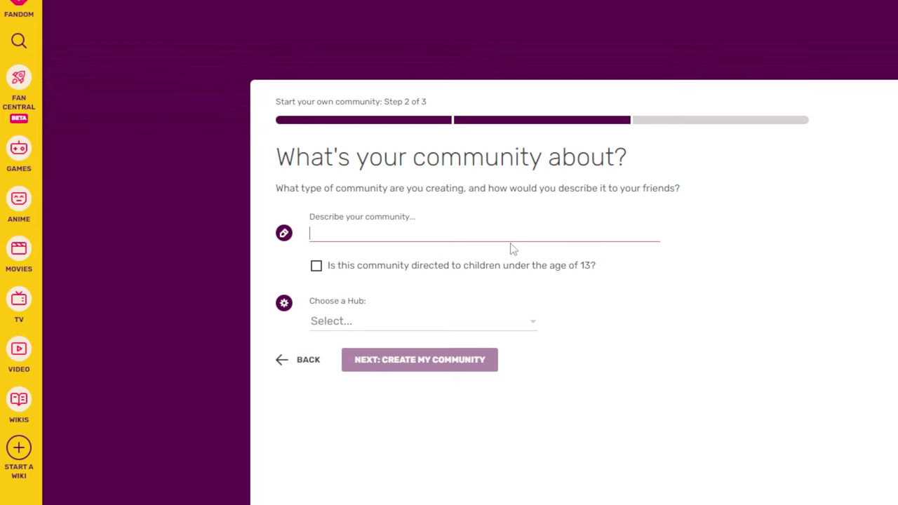
type("A frie")
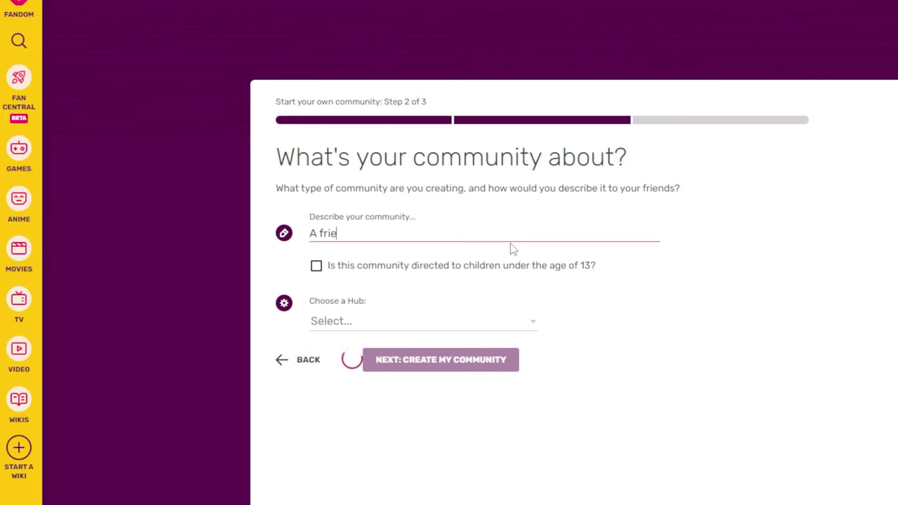
type("ndly wiki talking aibu")
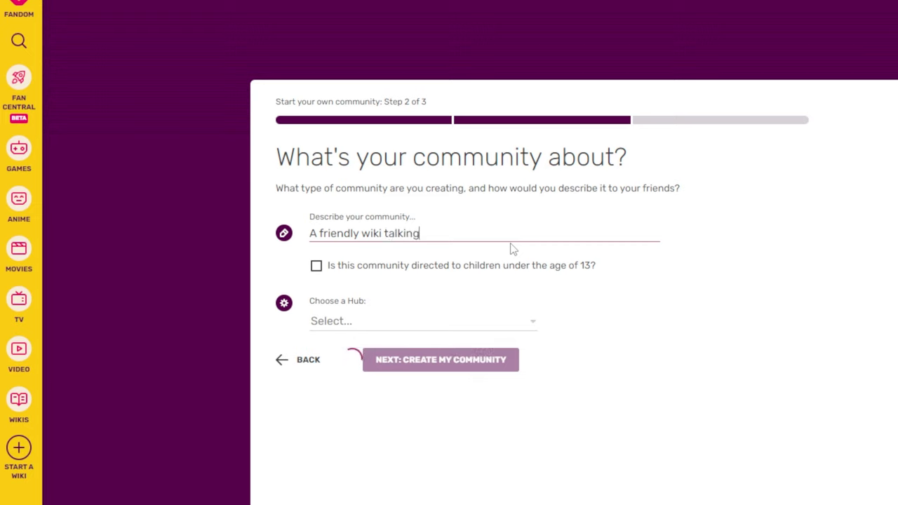
key("BackSpace")
key("BackSpace")
key("BackSpace")
type("bout my ")
type("Hum")
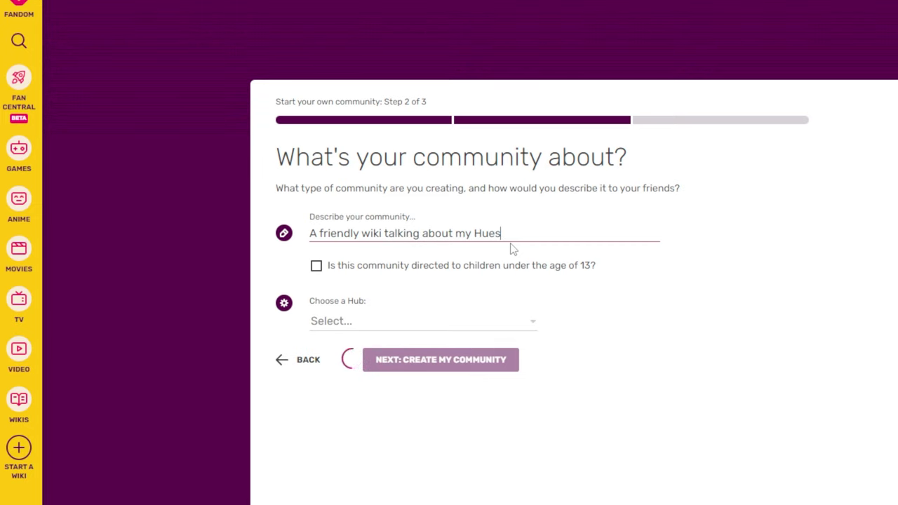
key("BackSpace")
type("skies and the Hu")
key("BackSpace")
type("usker S")
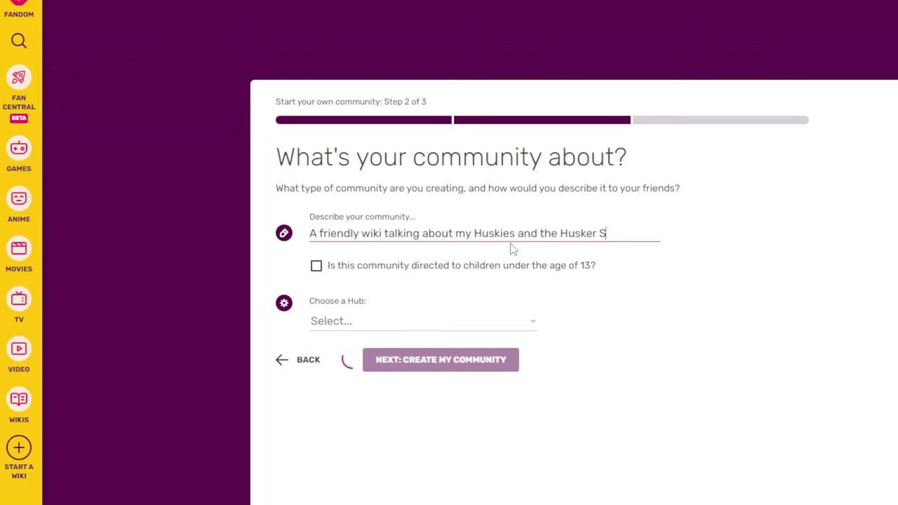
type("quad")
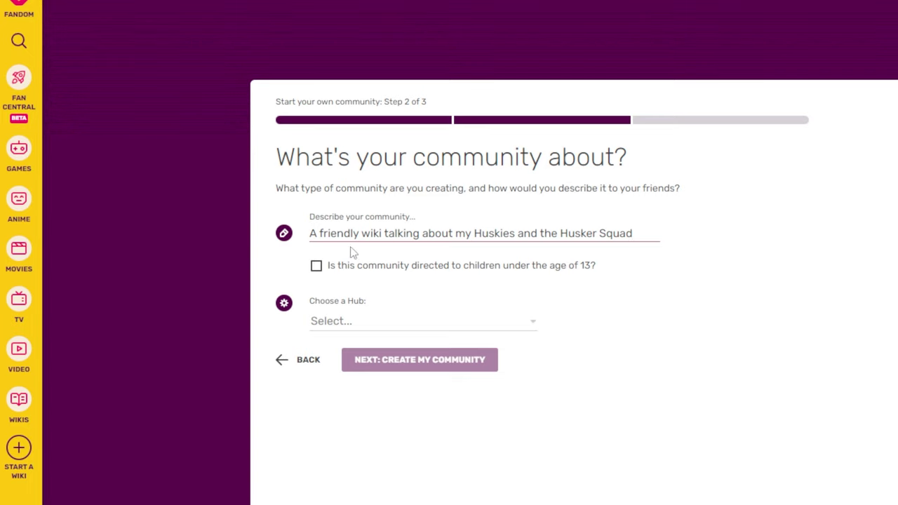
- Choose Lifestyle as the community's hub
left_click(493, 321)
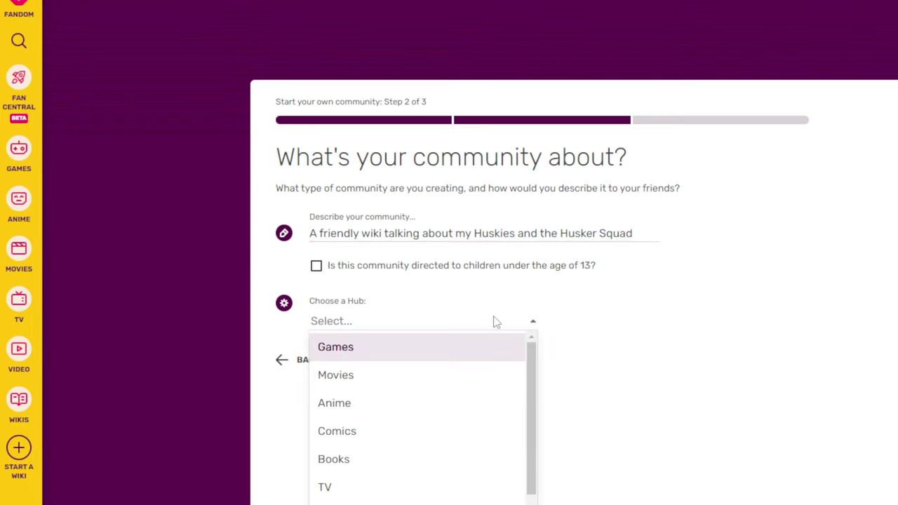
scroll(467, 372, "down", 4)
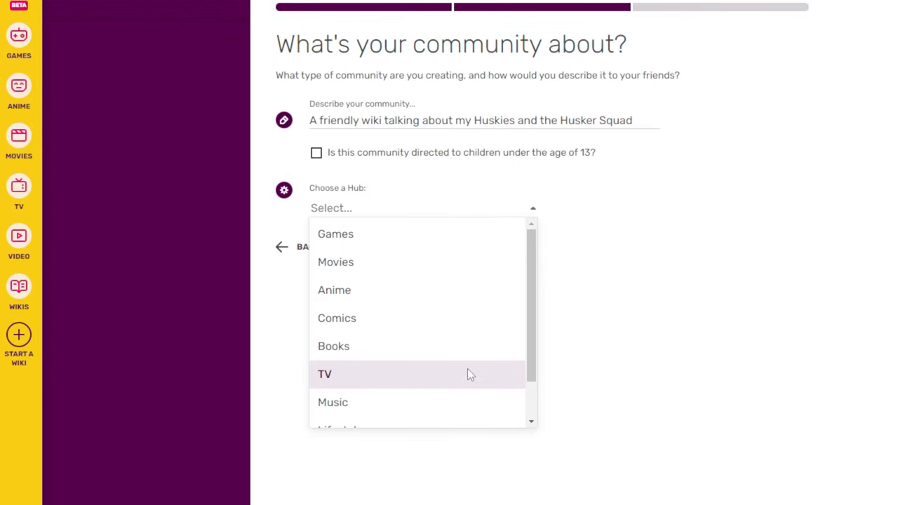
scroll(428, 398, "down", 2)
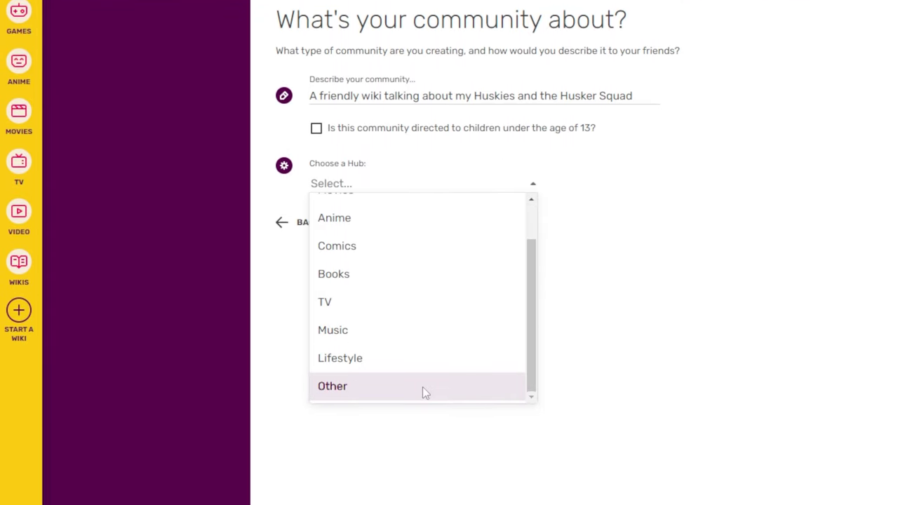
scroll(430, 274, "up", 2)
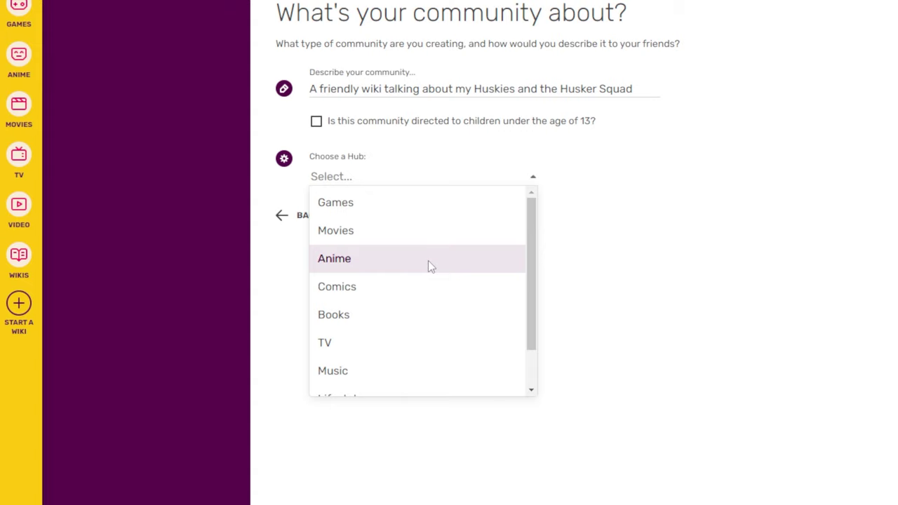
scroll(395, 338, "down", 3)
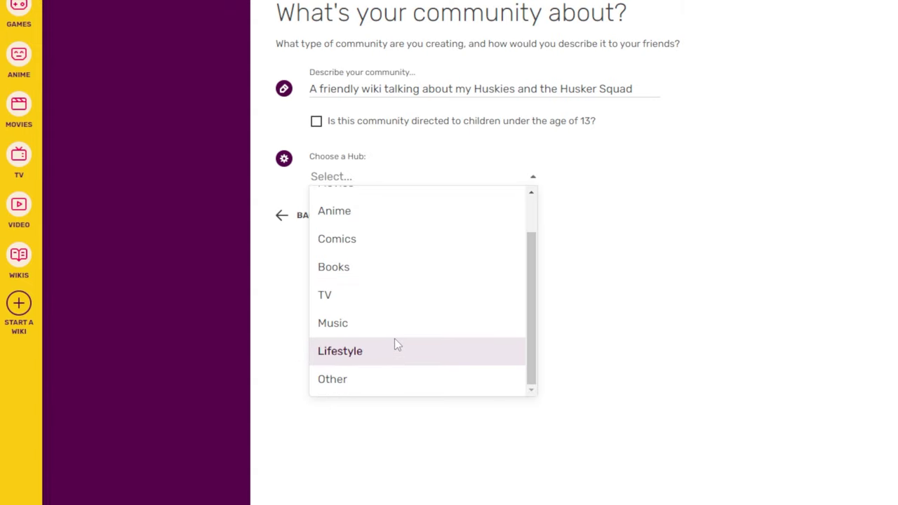
scroll(373, 370, "up", 2)
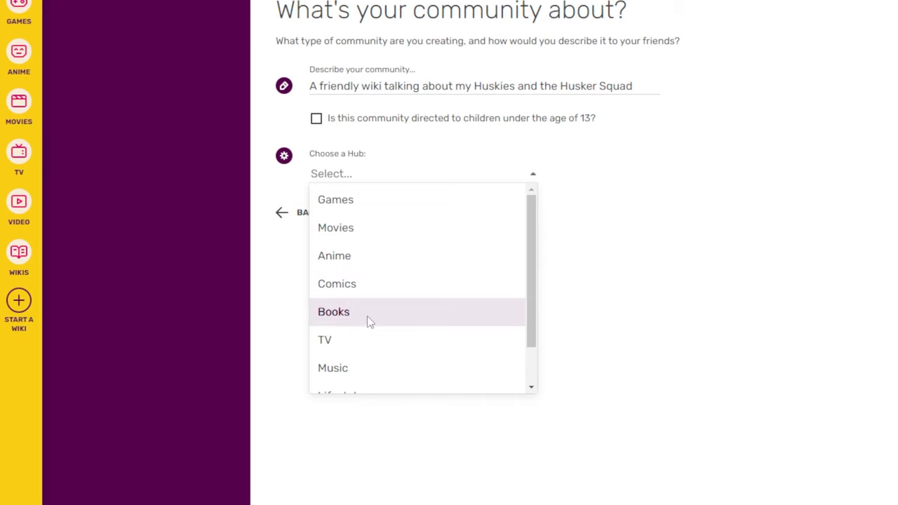
scroll(367, 317, "down", 2)
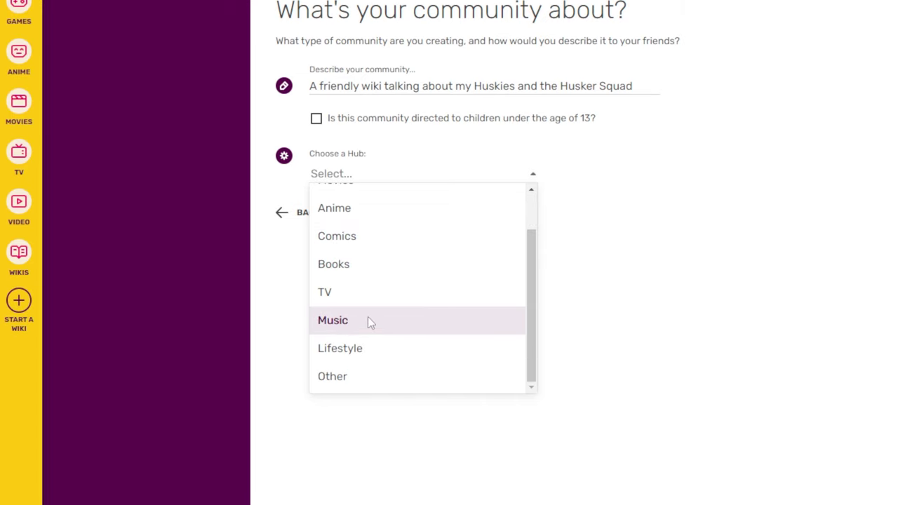
left_click(391, 351)
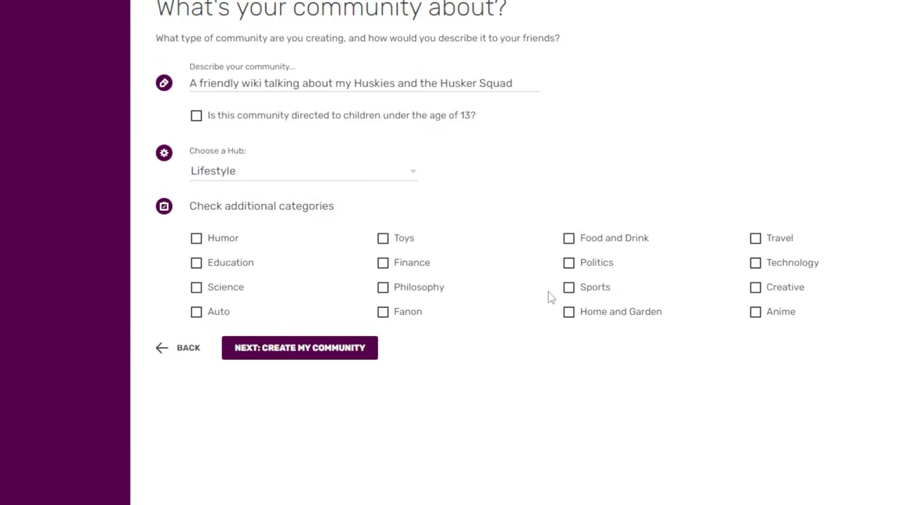
- Switch the hub to Other to compare its additional categories, and return it to Lifestyle
left_click(210, 171)
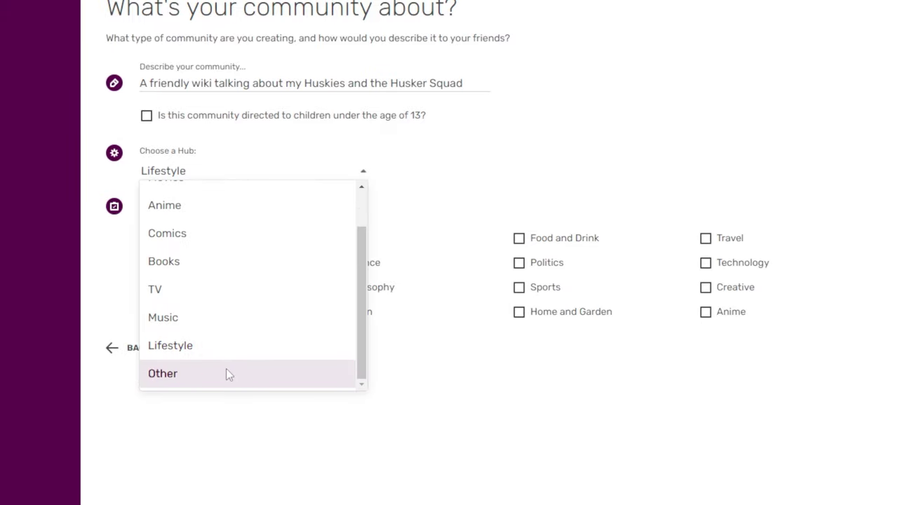
left_click(226, 371)
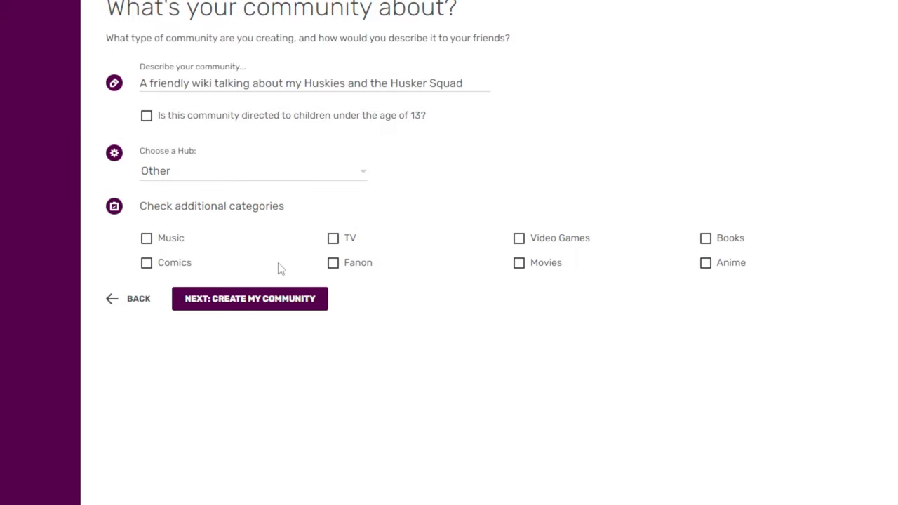
key("alt+Down")
left_click(193, 345)
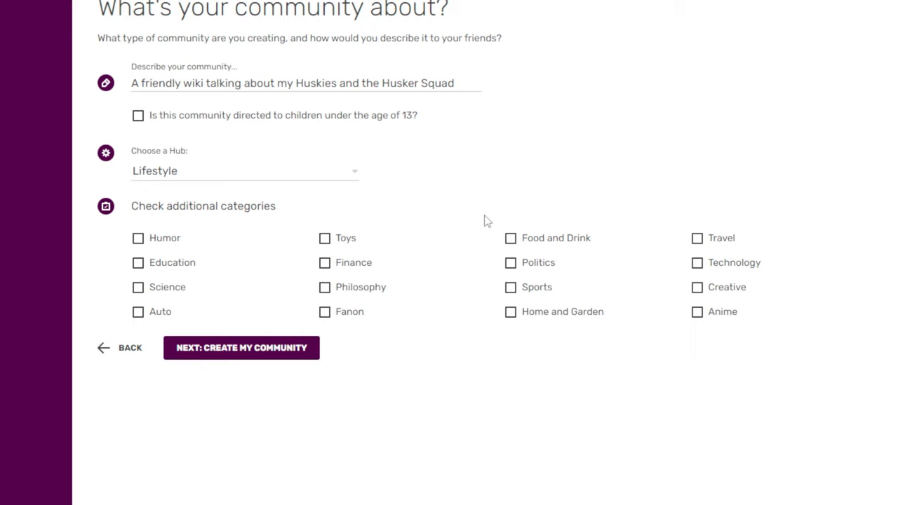
- Create the community with the additional category Creative and open the finished wiki
left_click(698, 295)
left_click(220, 353)
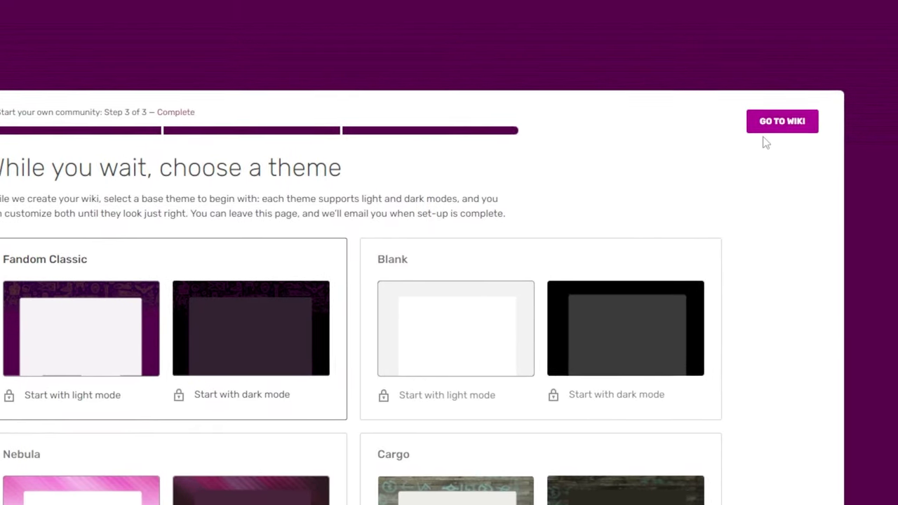
left_click(763, 144)
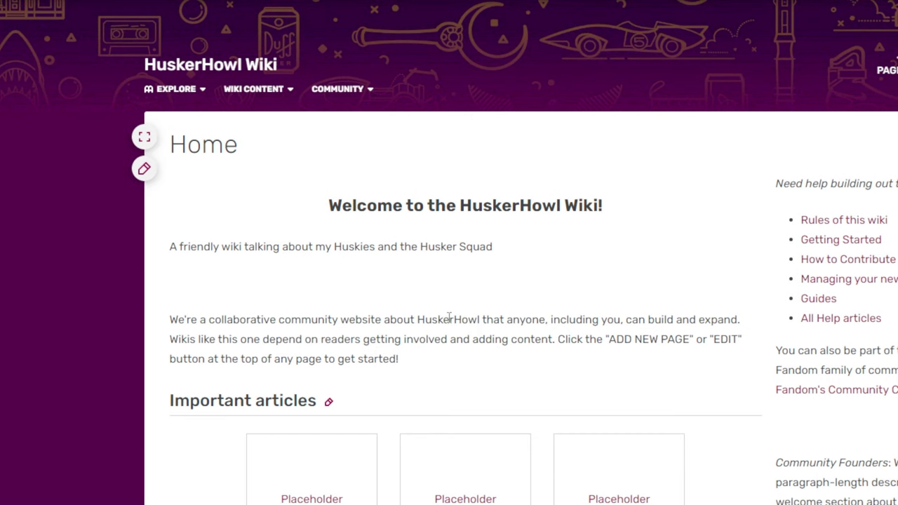
- Look through the new wiki's home page, from the welcome text to the placeholders under Important articles
scroll(460, 379, "down", 1)
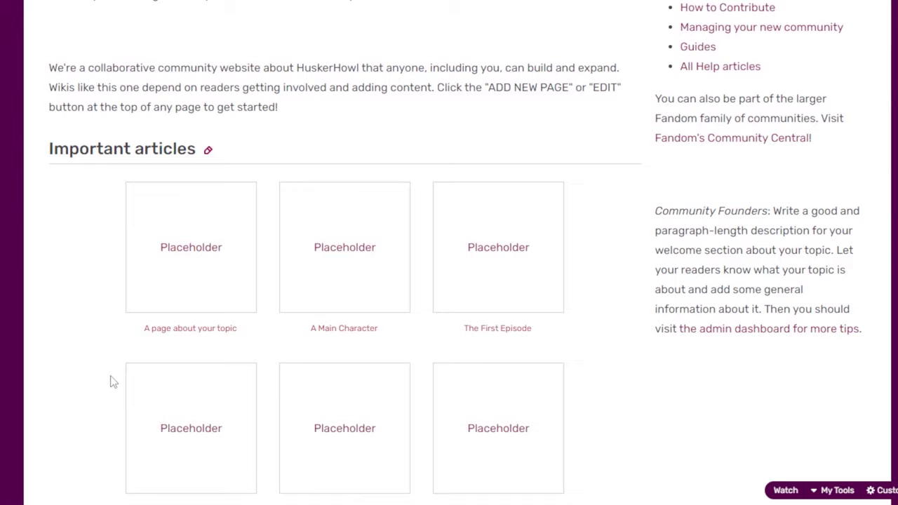
scroll(139, 367, "up", 3)
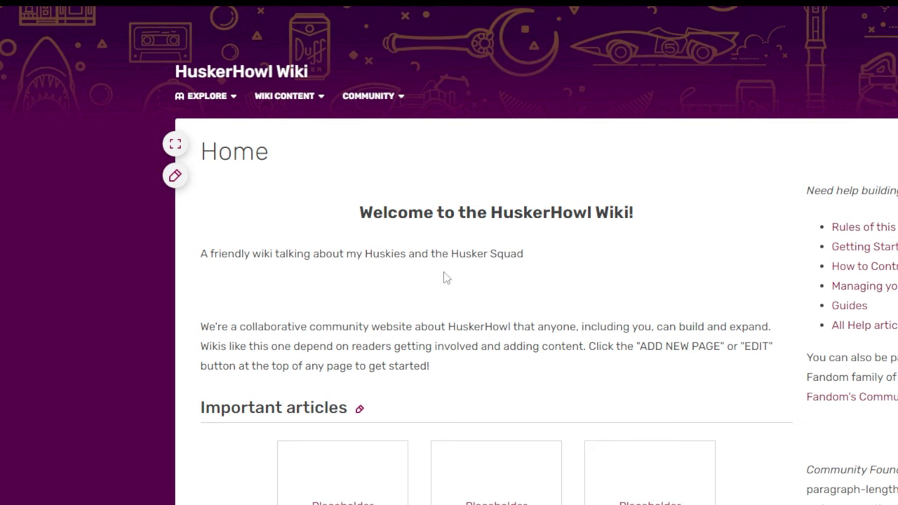
scroll(598, 343, "down", 5)
scroll(459, 180, "up", 1)
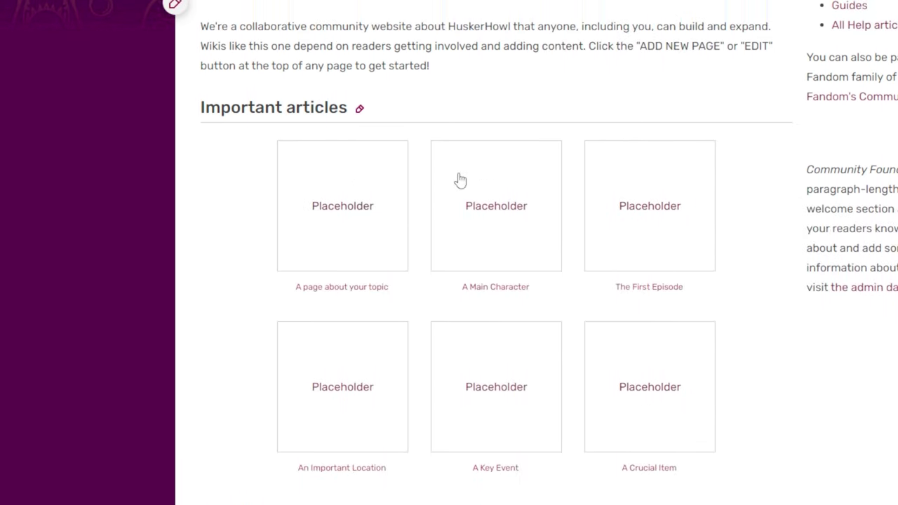
scroll(551, 363, "down", 1)
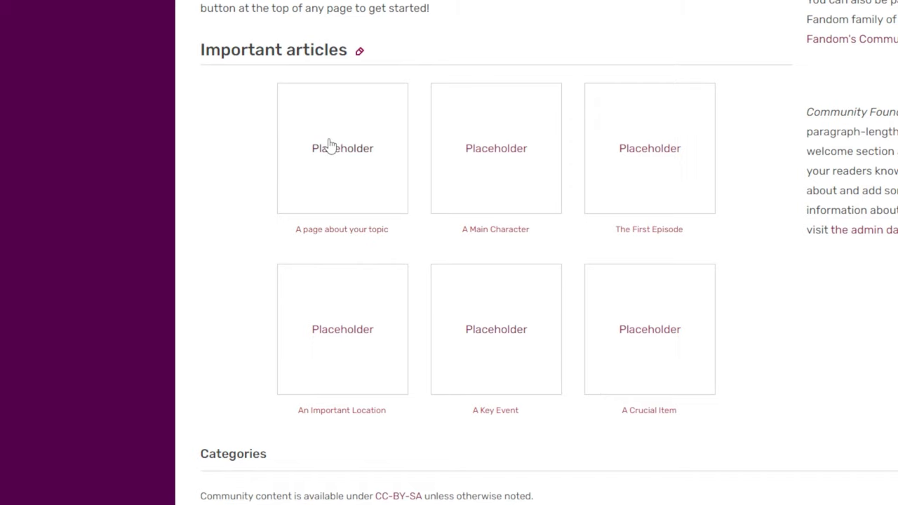
scroll(351, 397, "down", 1)
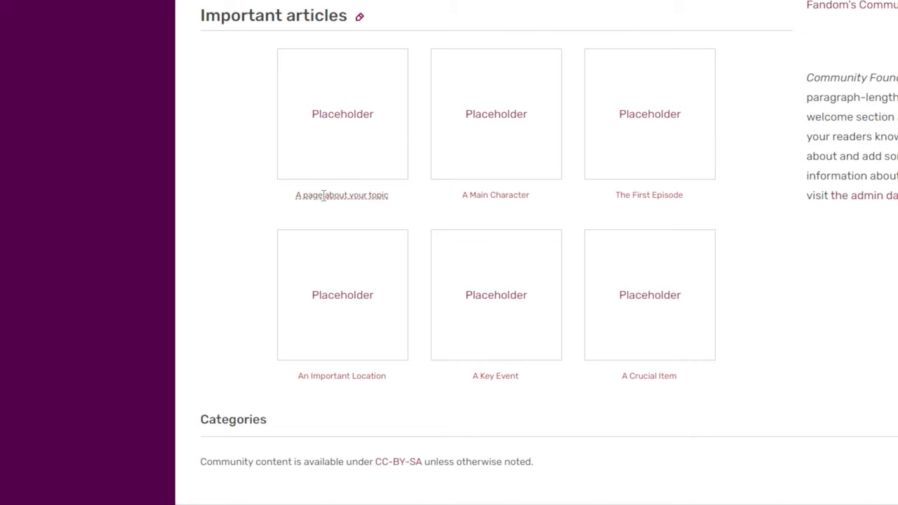
- Review the home page once more, between the Important articles placeholders and the welcome text
scroll(341, 112, "up", 2)
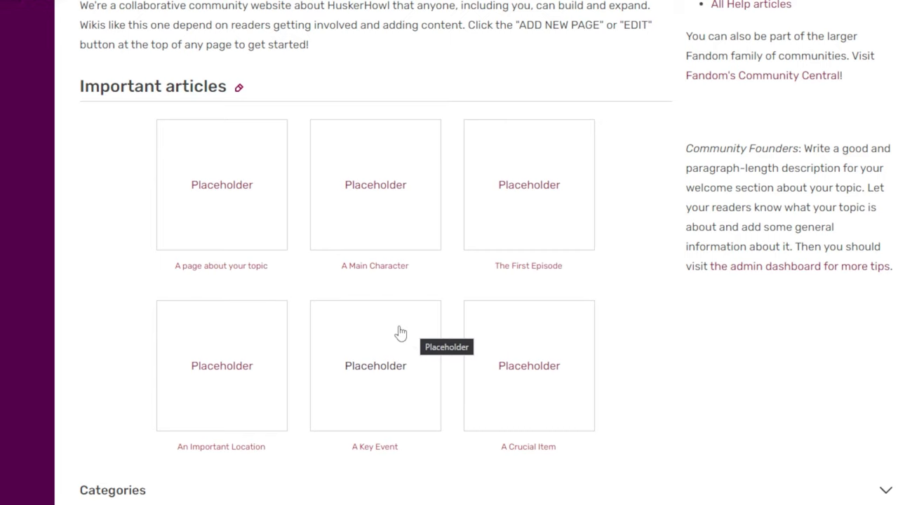
scroll(400, 332, "up", 1)
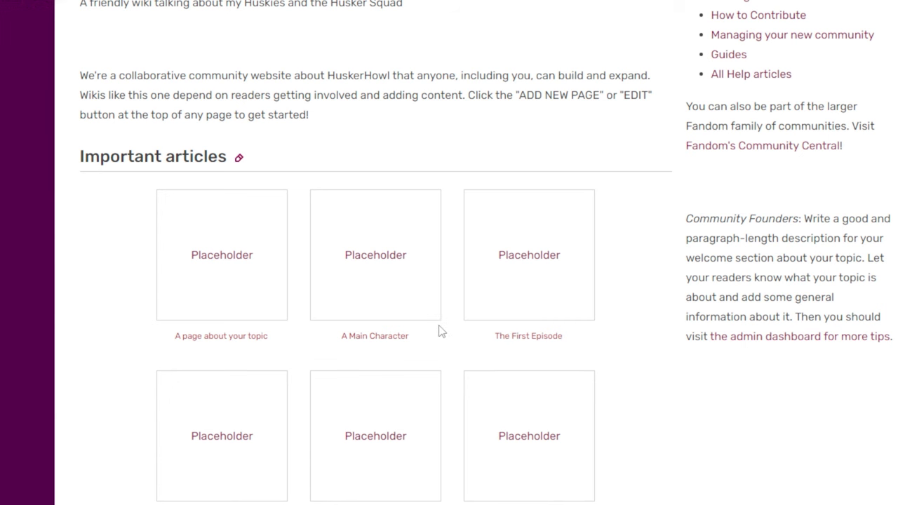
scroll(441, 332, "up", 3)
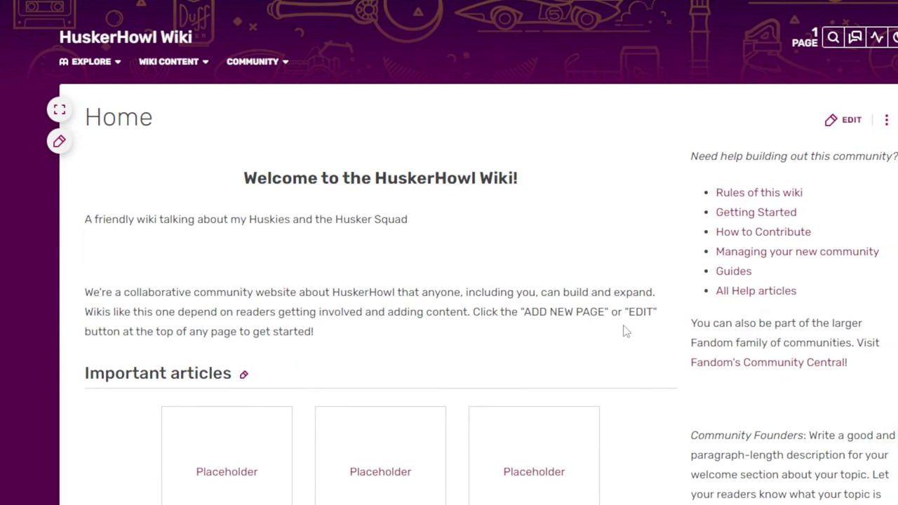
scroll(632, 393, "down", 2)
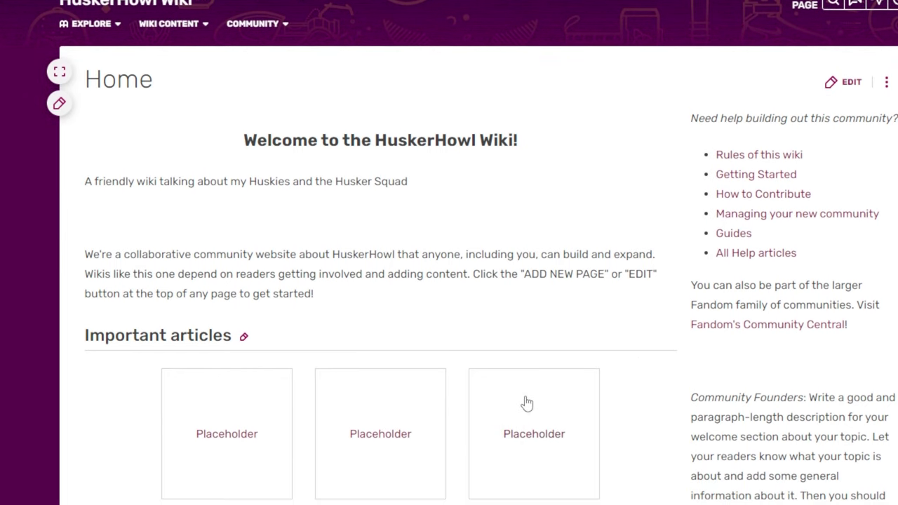
scroll(369, 412, "down", 3)
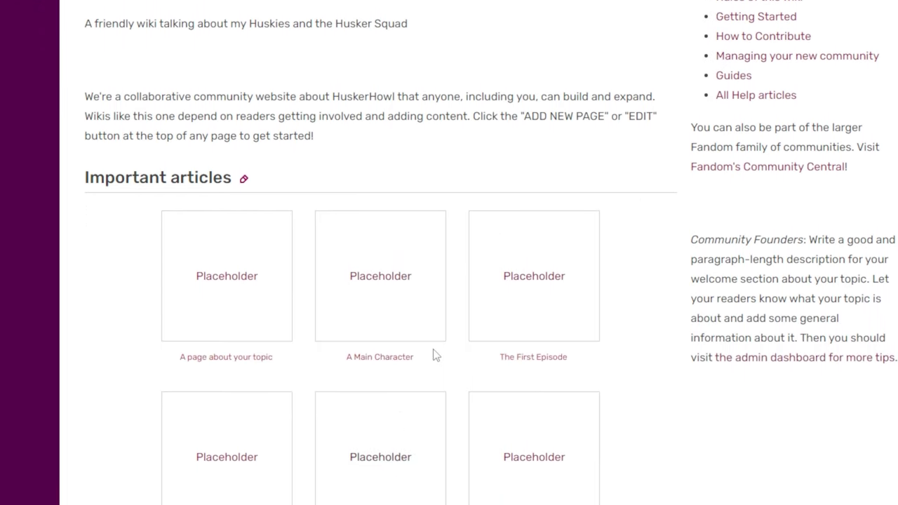
scroll(372, 168, "up", 5)
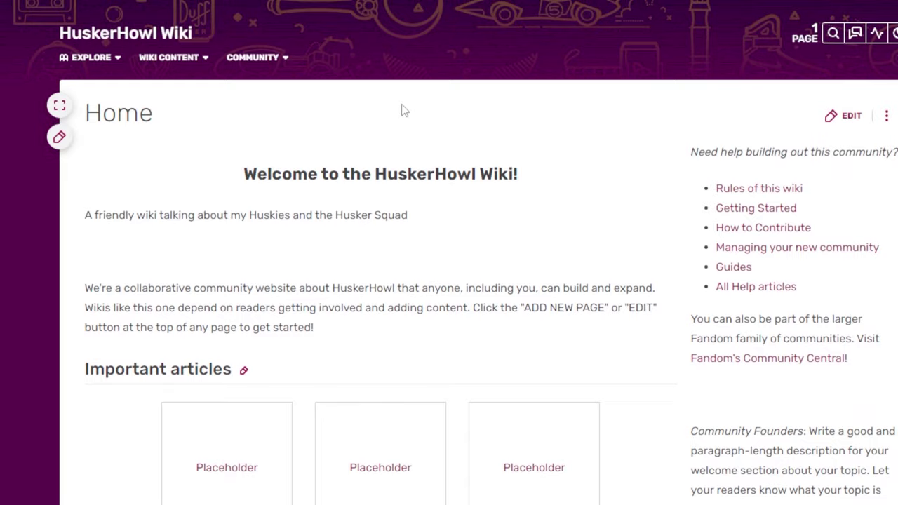
- Create a new article titled "Husker Family Tree" and dismiss the new-page notice to start writing in its empty body
left_click(886, 62)
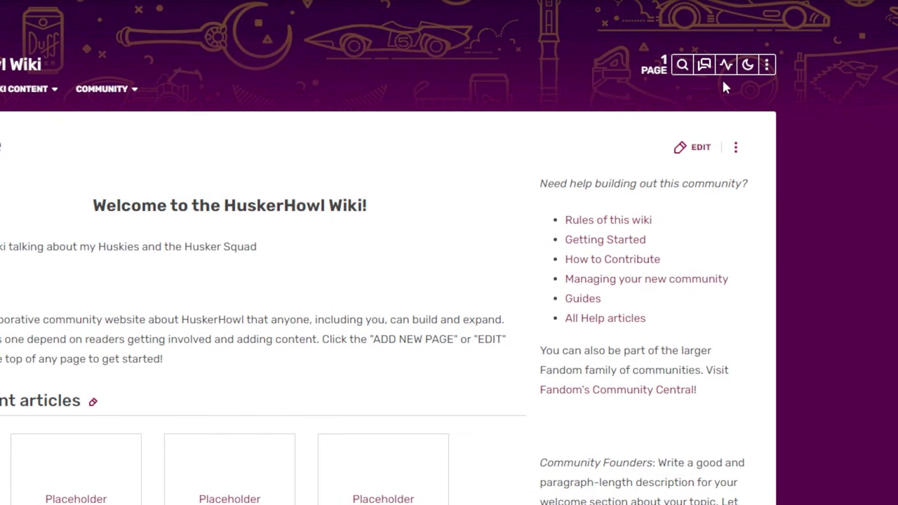
mouse_move(774, 65)
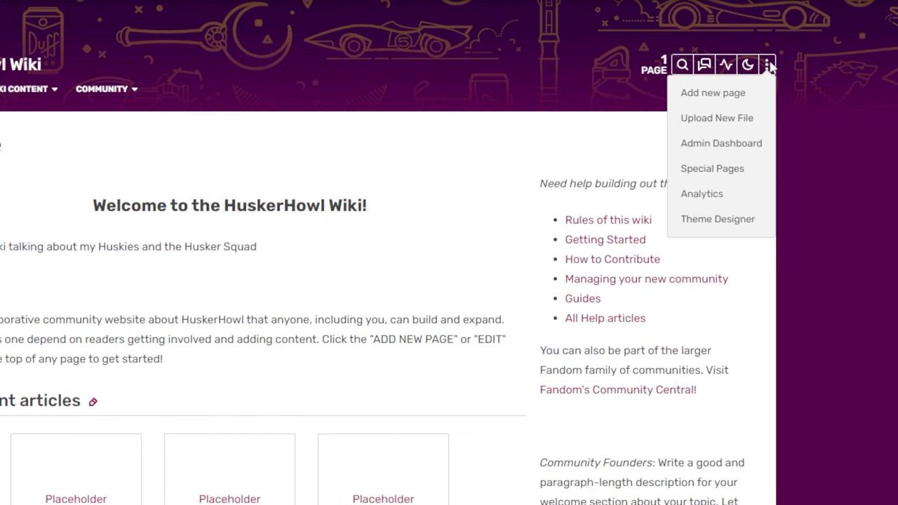
left_click(715, 99)
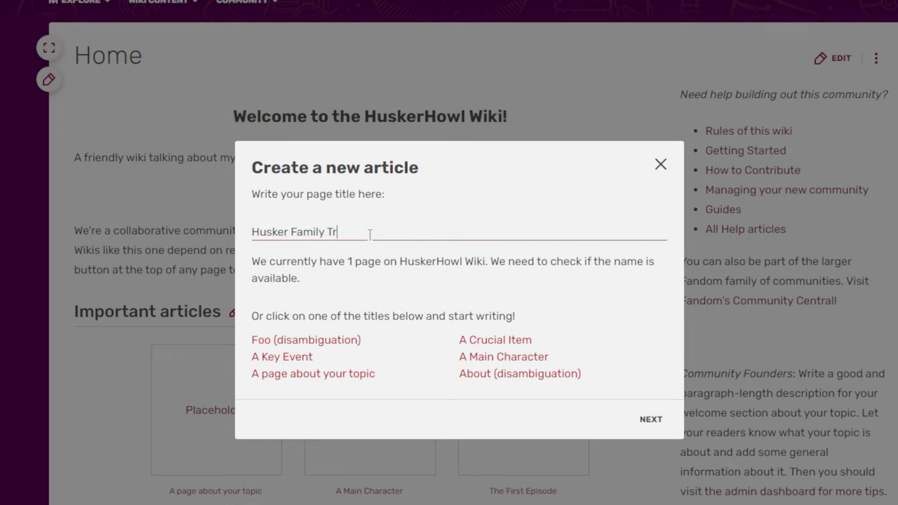
scroll(548, 389, "down", 1)
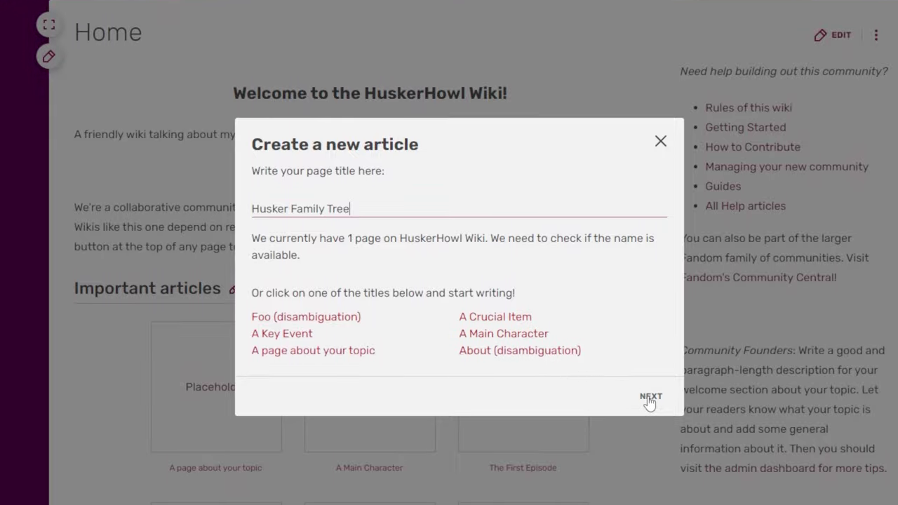
left_click(648, 380)
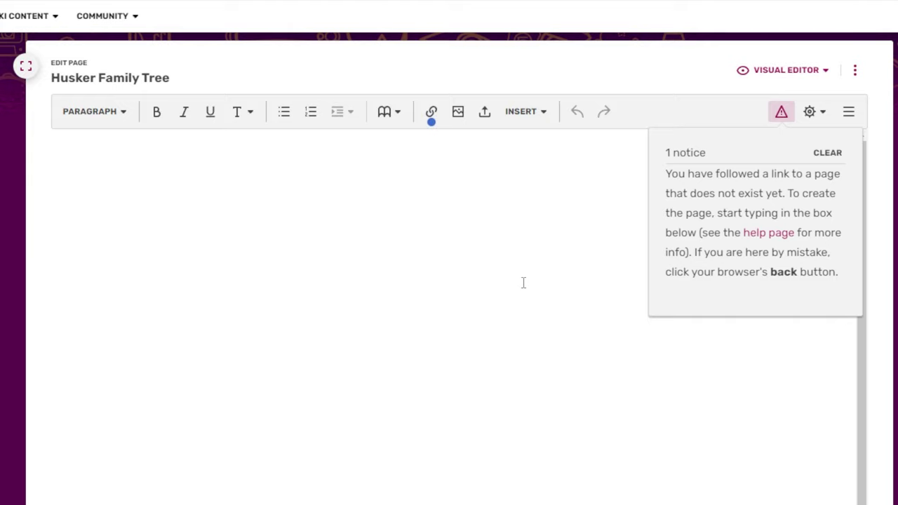
scroll(221, 428, "down", 2)
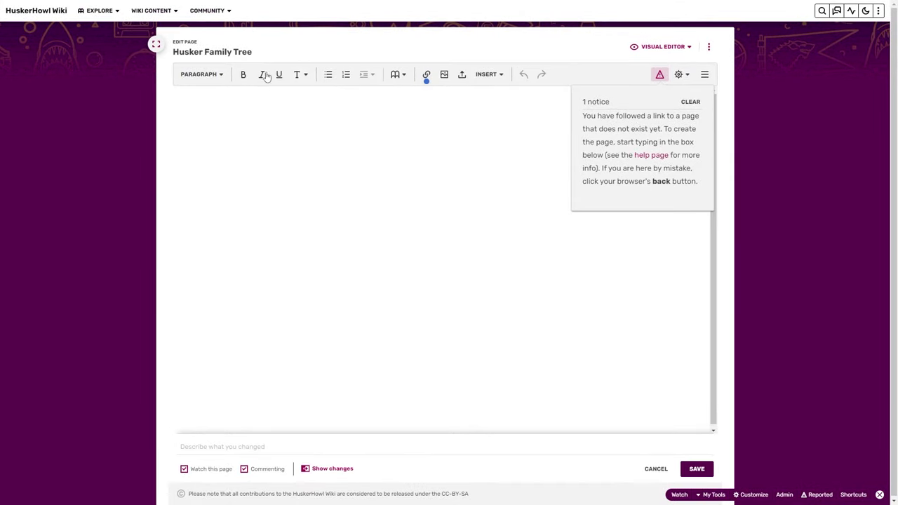
left_click(297, 183)
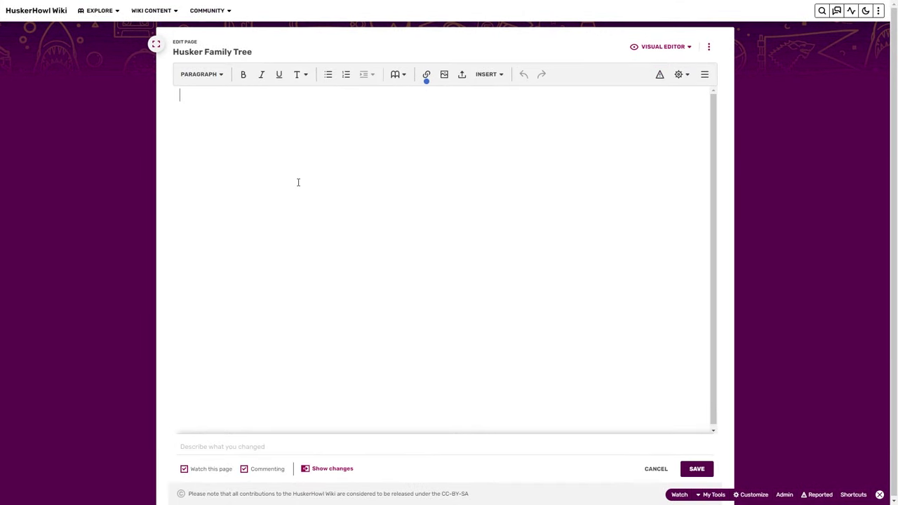
- Upload the husky photo pexels-efrem-efre-15785509.jpg from the Tutorial Samples folder, agreeing to the image policy and terms of use
left_click(449, 75)
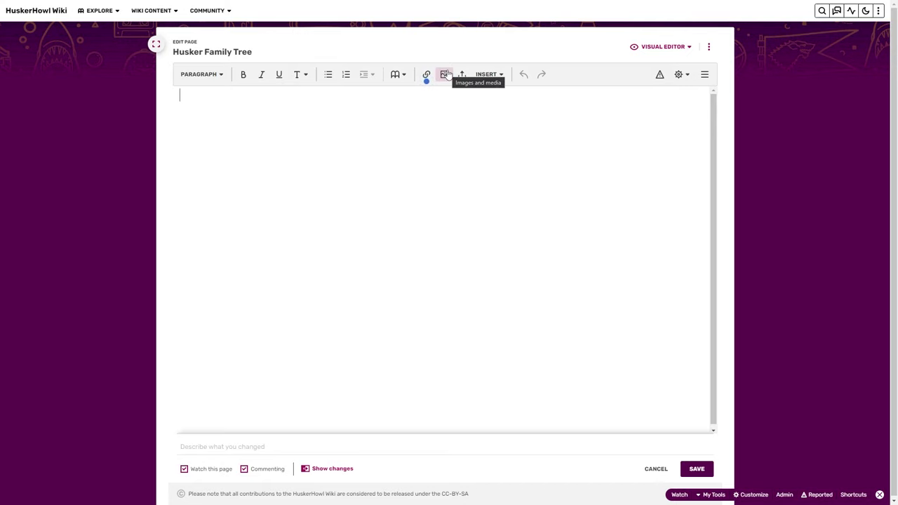
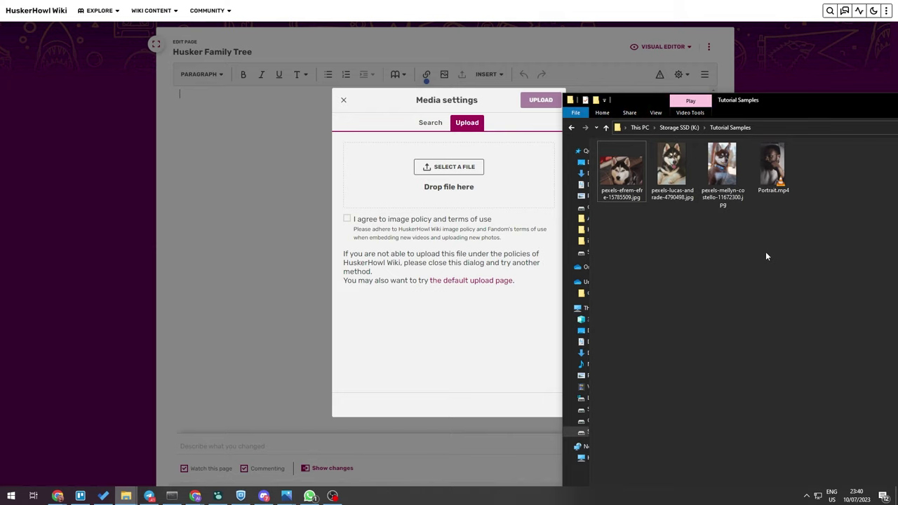
key("super+Down")
left_click_drag(855, 238, 449, 194)
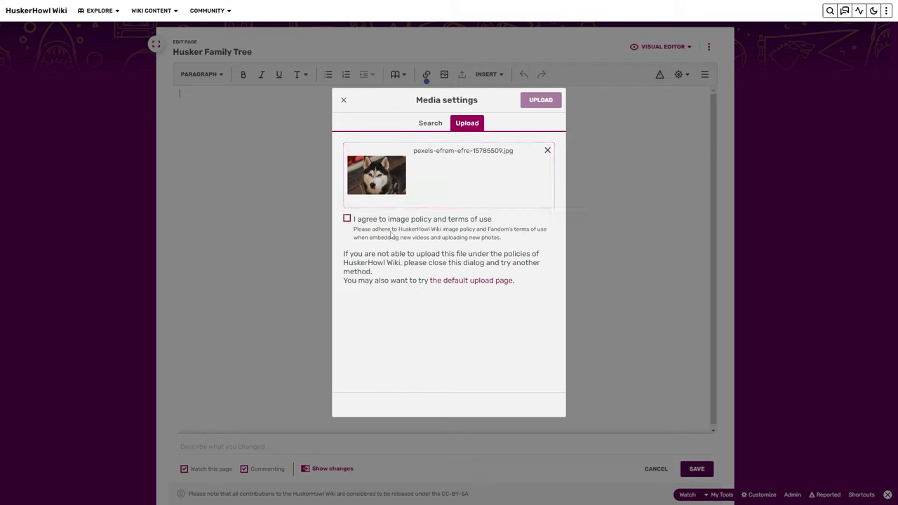
left_click(347, 220)
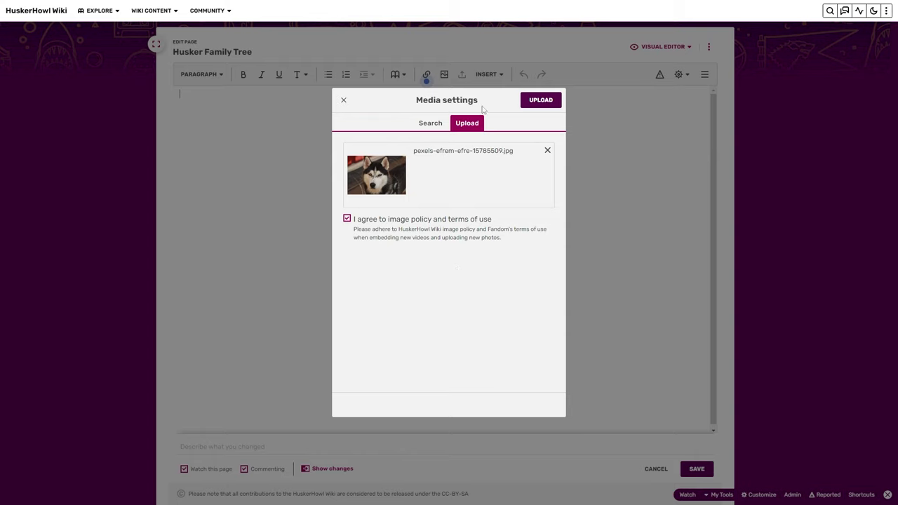
left_click(541, 100)
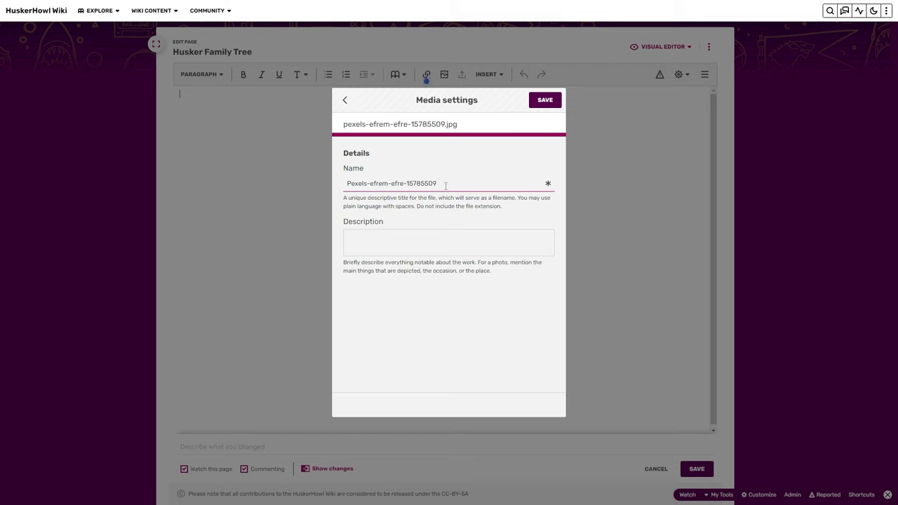
- Name the uploaded photo "Efrem" and insert it into the article without a caption
left_click_drag(445, 185, 281, 174)
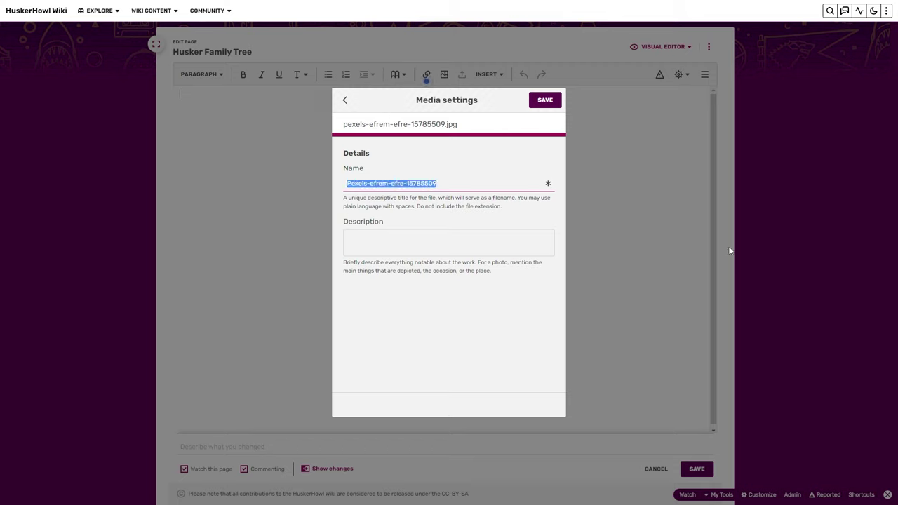
type("E")
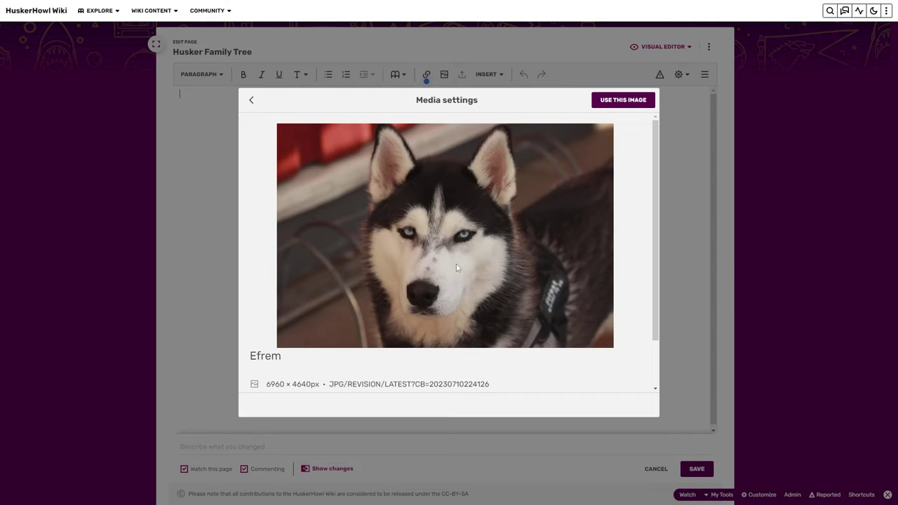
left_click(624, 100)
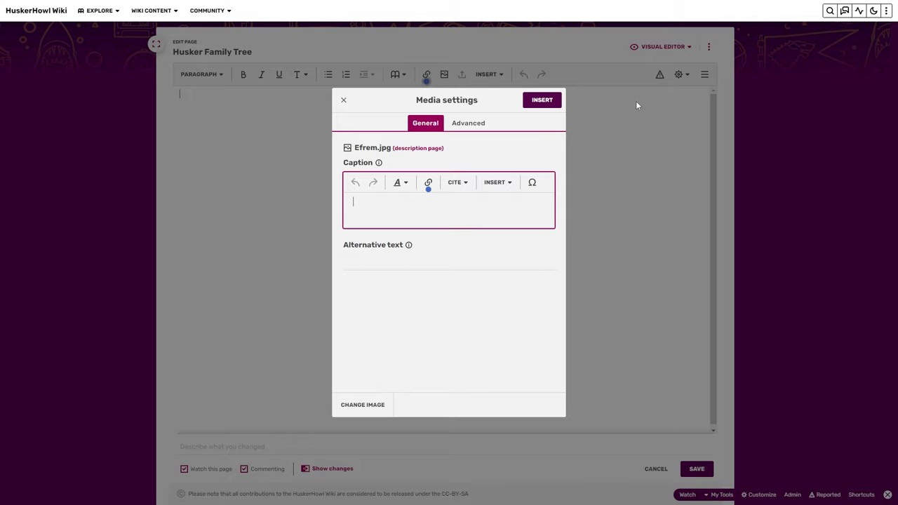
left_click(542, 99)
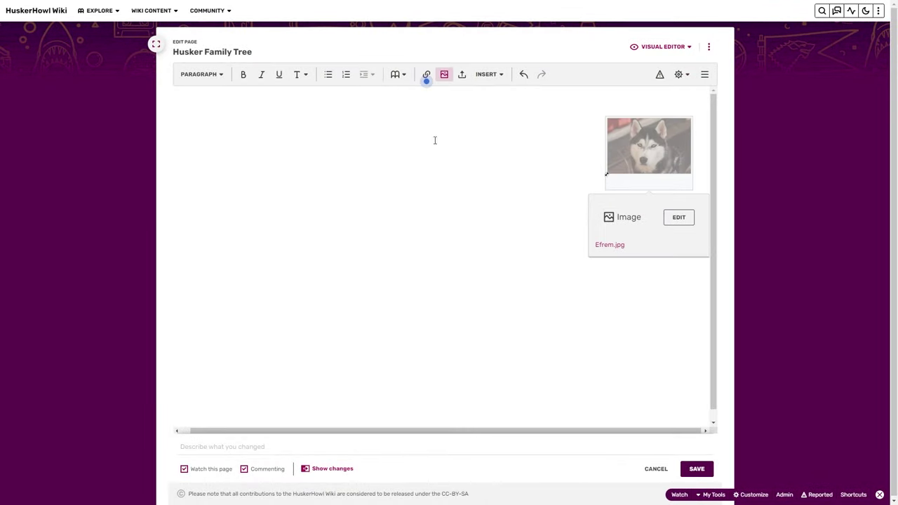
- Add the line "Huskers Family Tree" to the article body in the Heading style
left_click(307, 118)
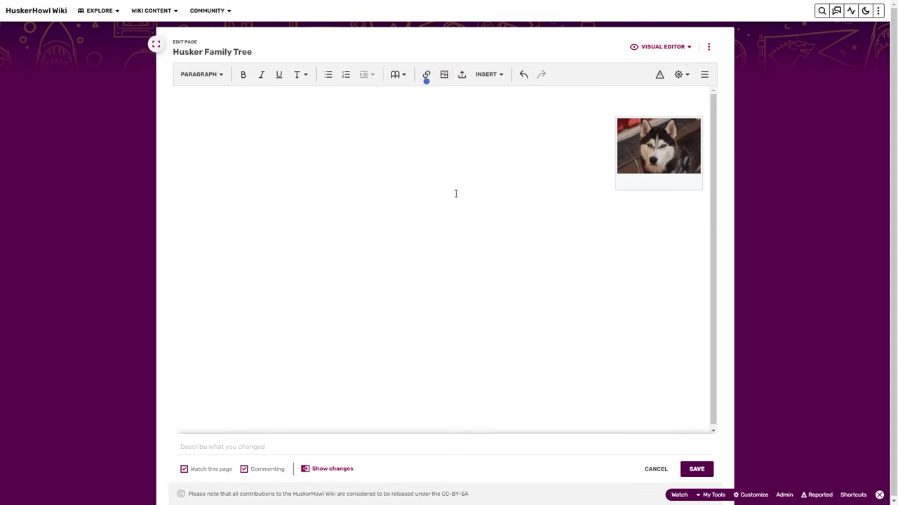
left_click(199, 74)
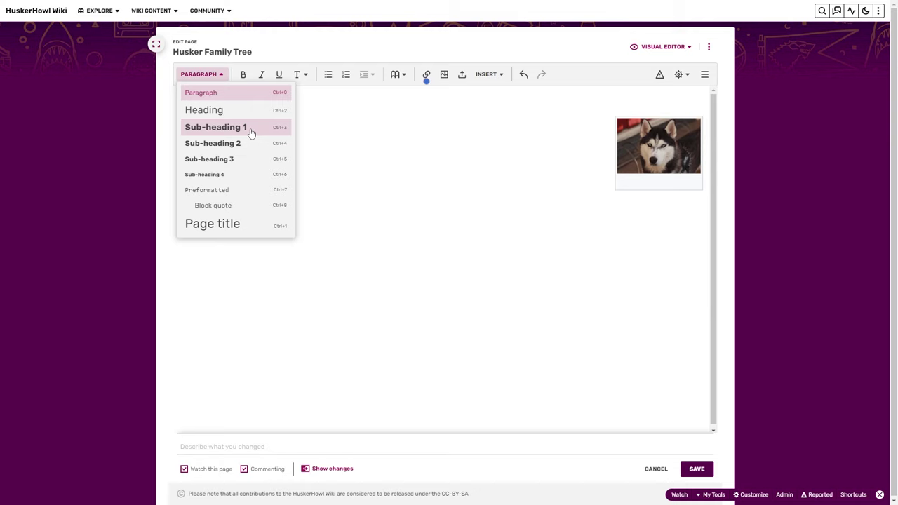
left_click(258, 113)
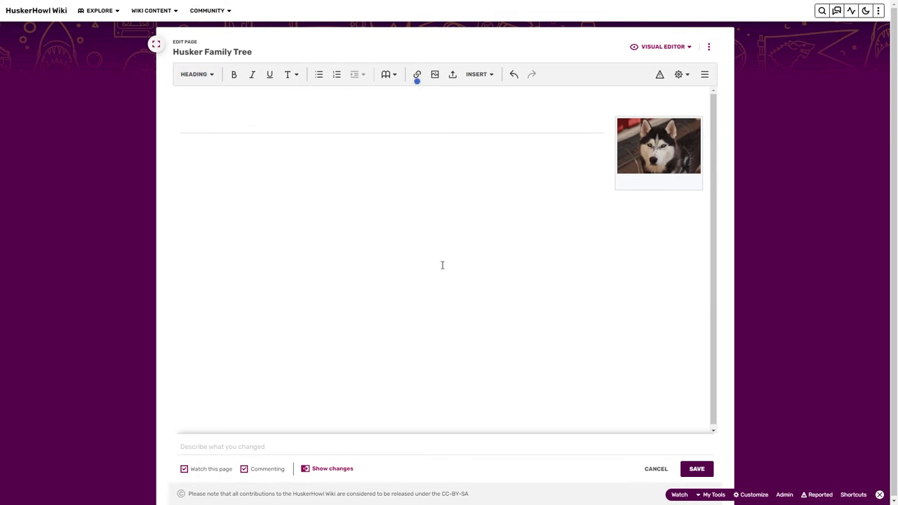
type("Huskers Fami")
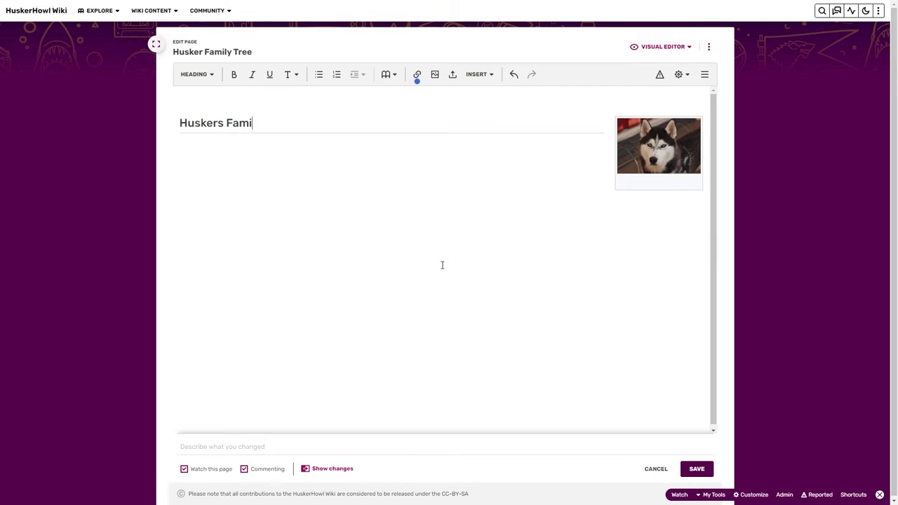
type("ly Tree")
key("Return")
- Add "Efrem" in the Sub-heading 1 style below the Huskers Family Tree heading
left_click(201, 74)
left_click(217, 127)
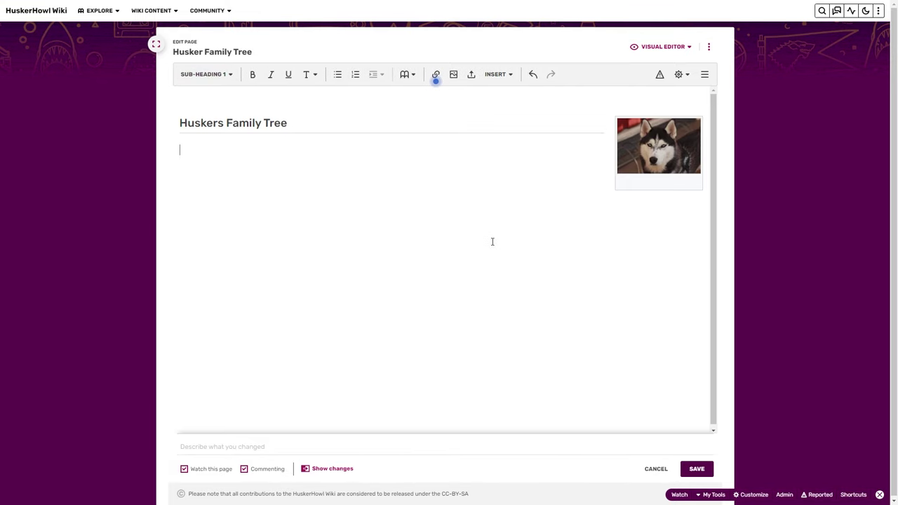
type("Efreme")
key("Return")
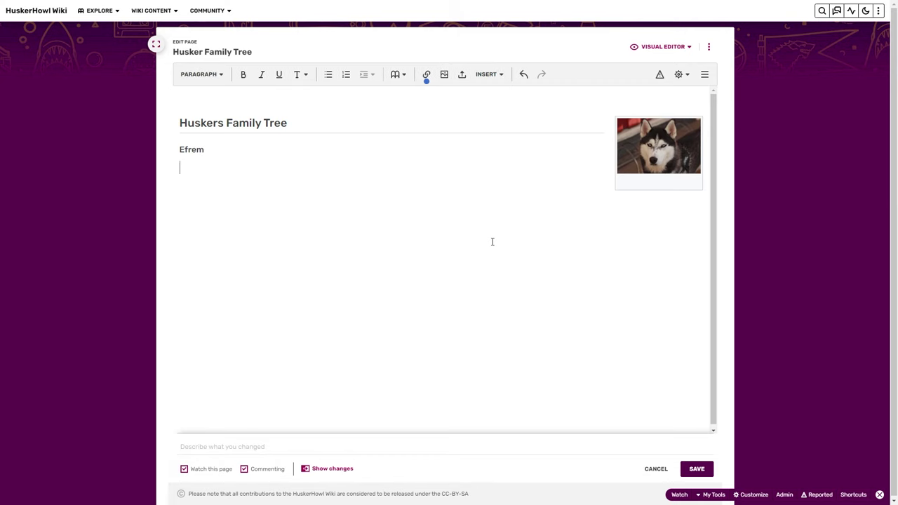
- Write a paragraph under Efrem about a jolly dog who loves to play with the snow and to chase and play with other friendly animals
type("Efrem is a jolly dog who loves to ")
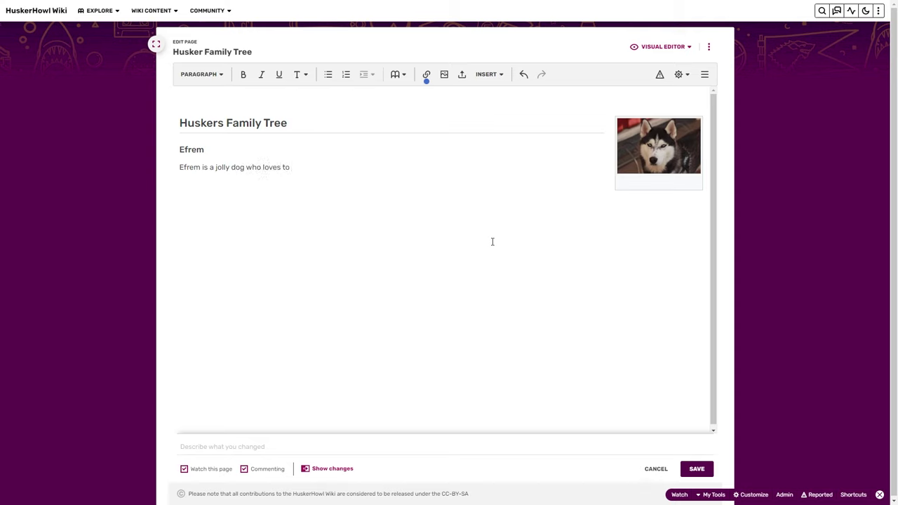
type("play with the snow and whenever he fg")
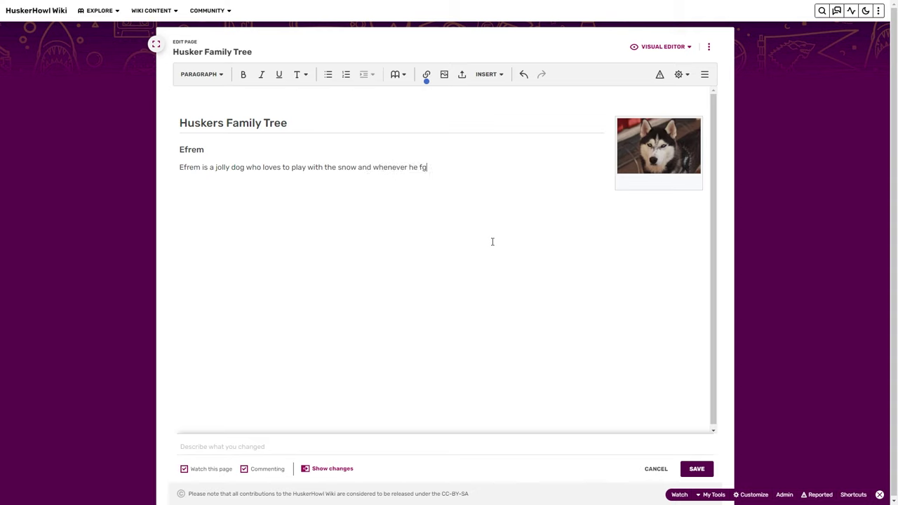
type("nds other friendly animals around he love")
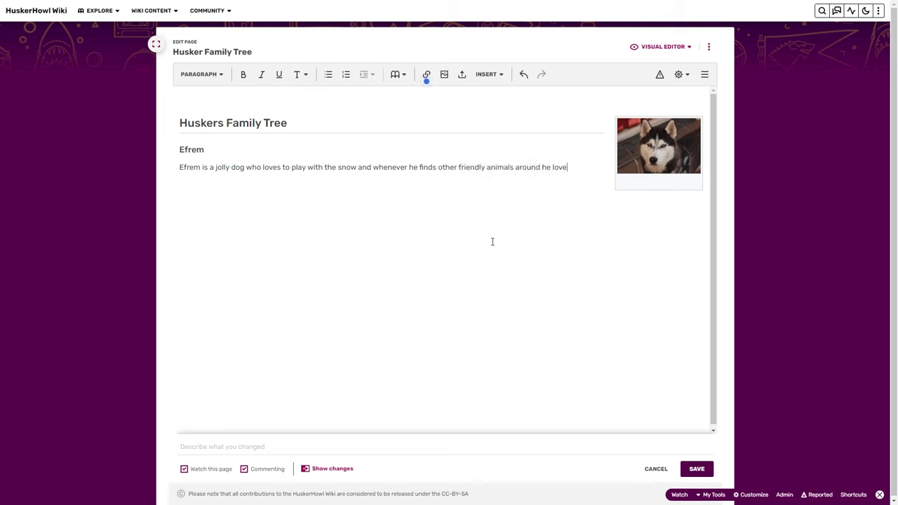
type("s to chase them and play around wi")
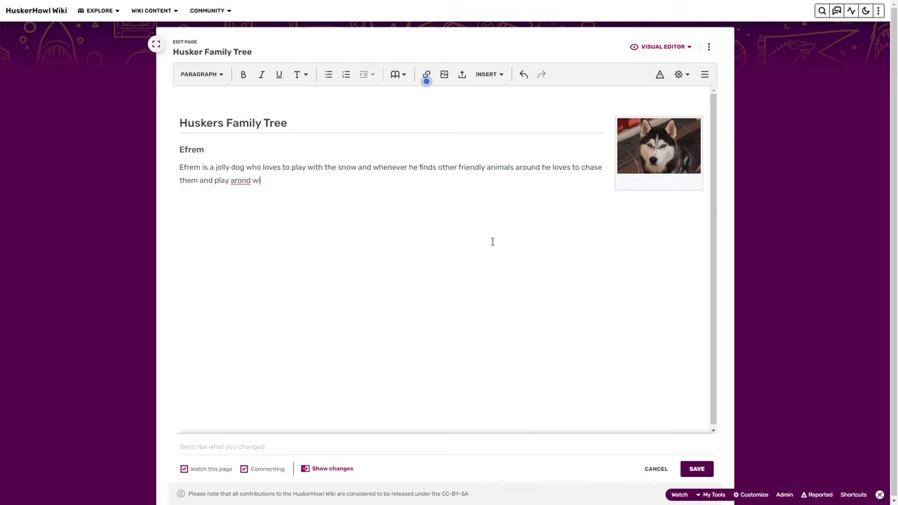
key("BackSpace")
key("BackSpace")
key("BackSpace")
type("und with them.")
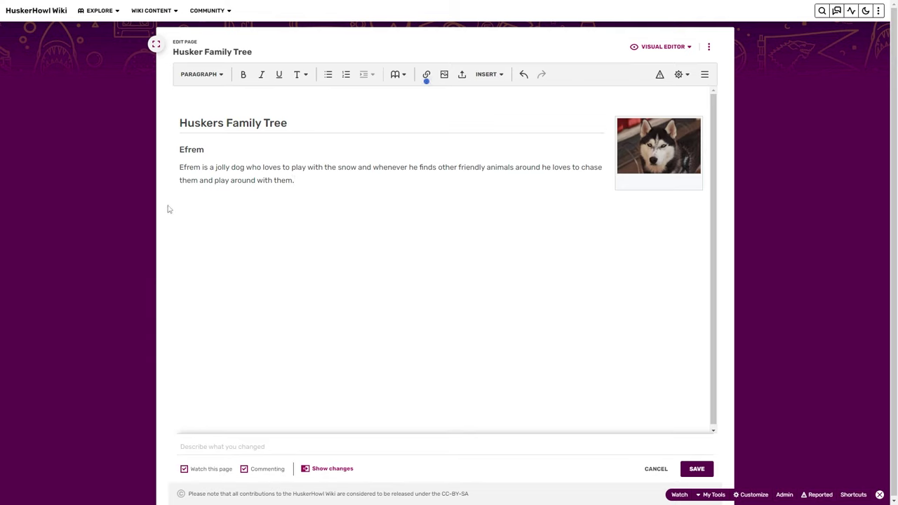
- Upload the photo of the black-and-white husky with its tongue out, agreeing to the image policy and terms of use
left_click(444, 76)
left_click(469, 125)
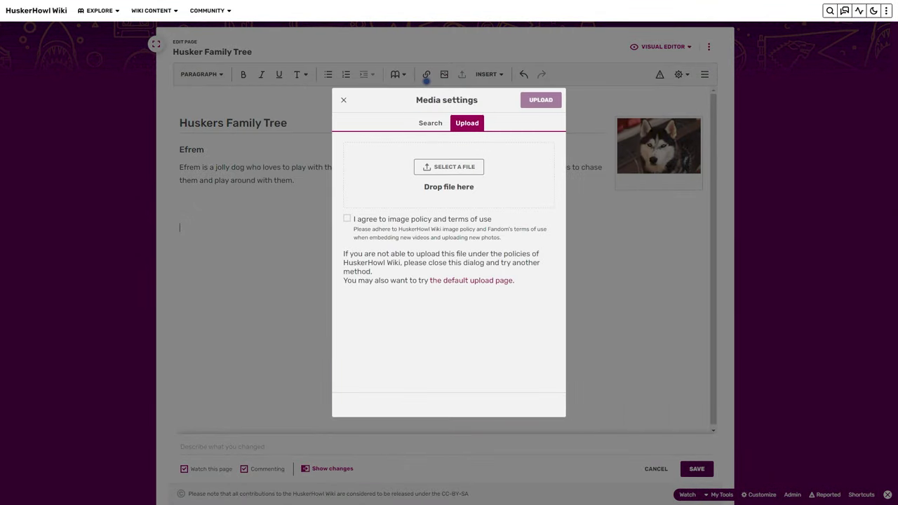
left_click_drag(505, 225, 470, 193)
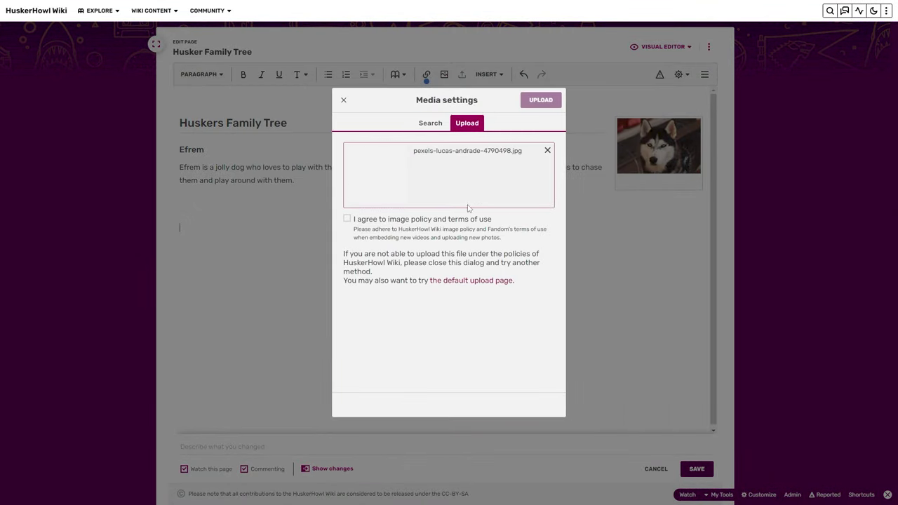
left_click(347, 219)
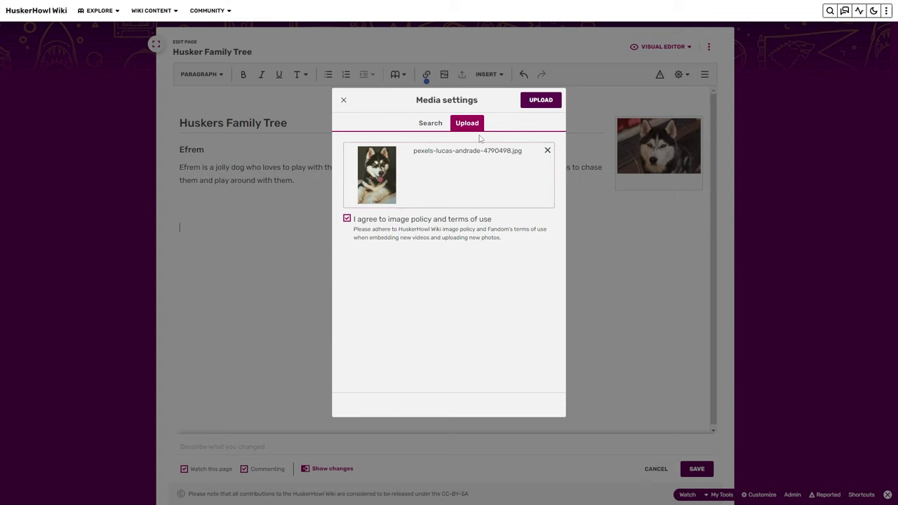
left_click(538, 102)
- Name the uploaded photo "Lucas" and insert it into the article without a caption
left_click_drag(475, 183, 275, 181)
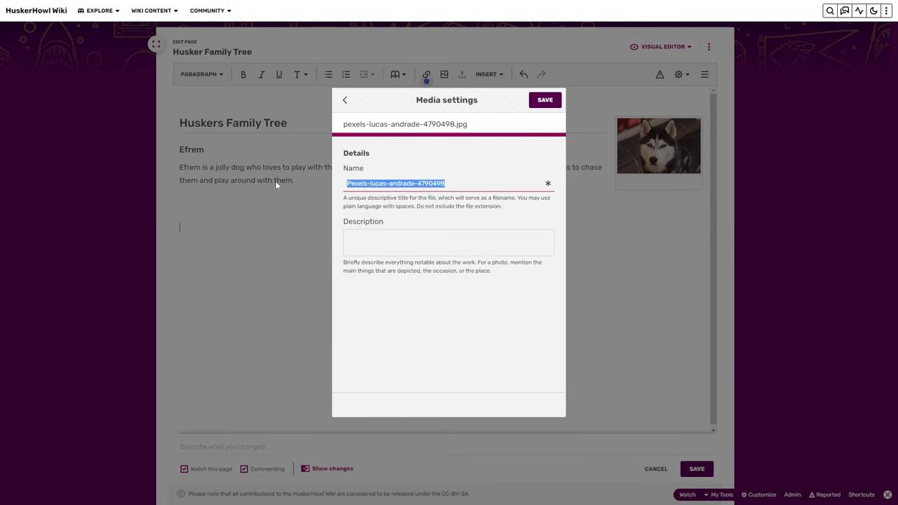
type("Lucas")
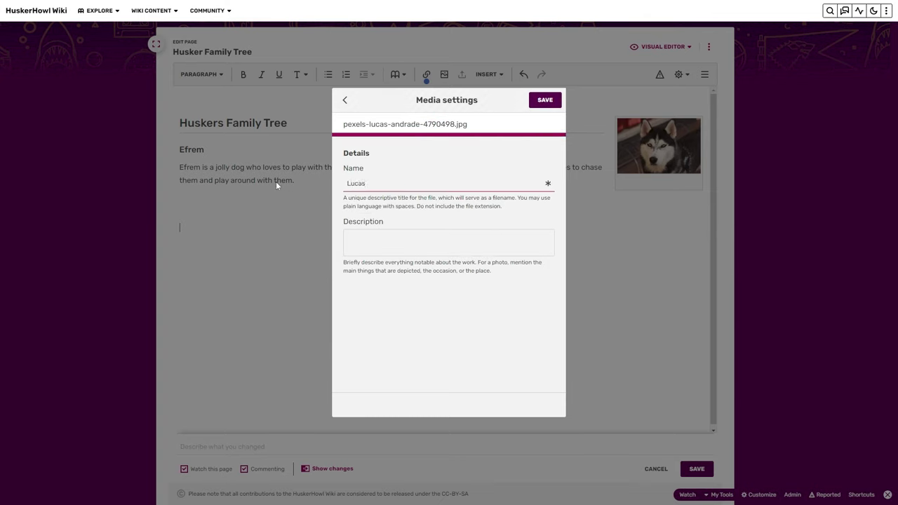
left_click(545, 99)
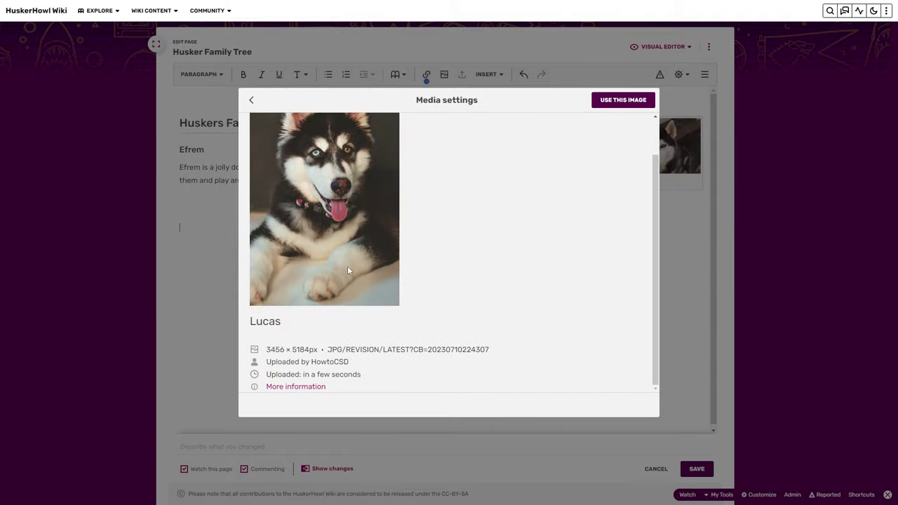
left_click(618, 100)
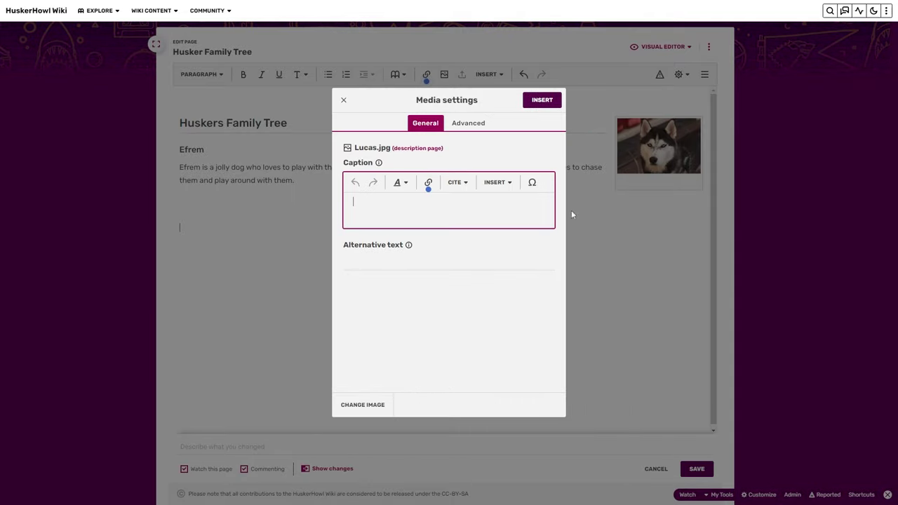
left_click(541, 100)
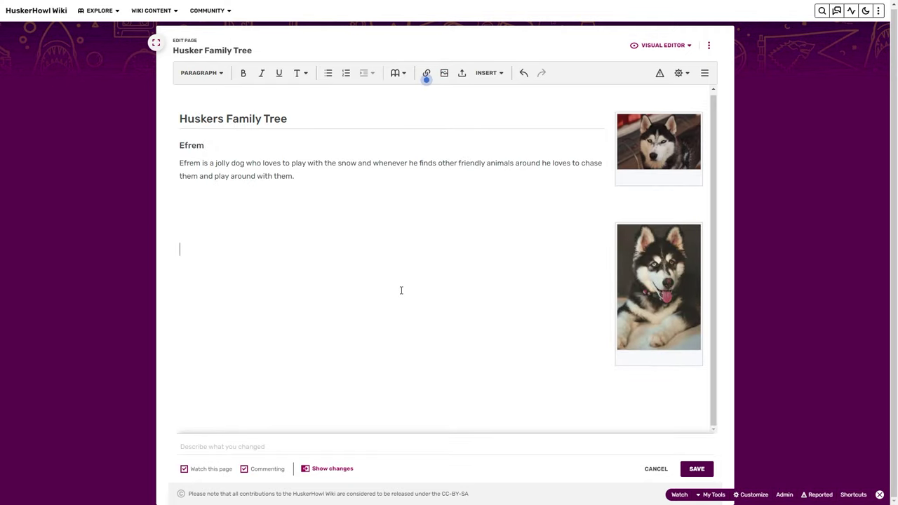
- Add "Lucas" in the Sub-heading 1 style below the Efrem paragraph
left_click(203, 73)
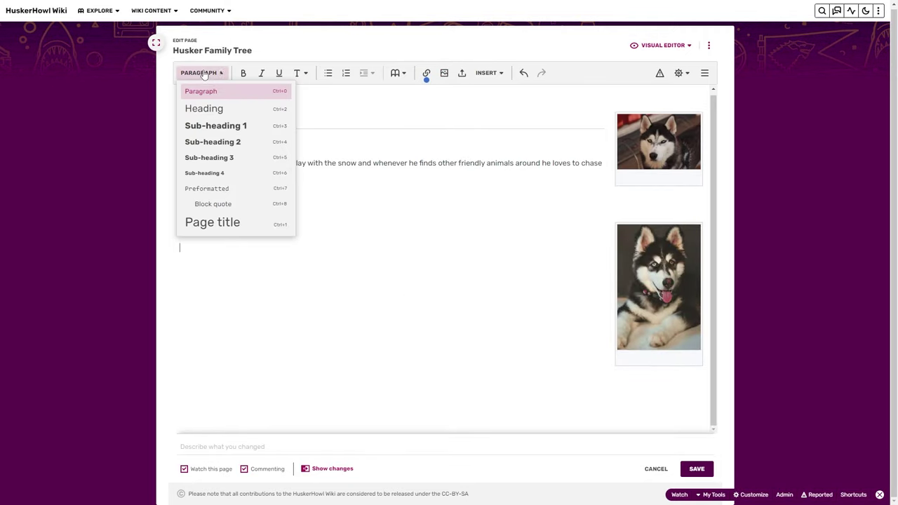
left_click(248, 130)
type("Lu")
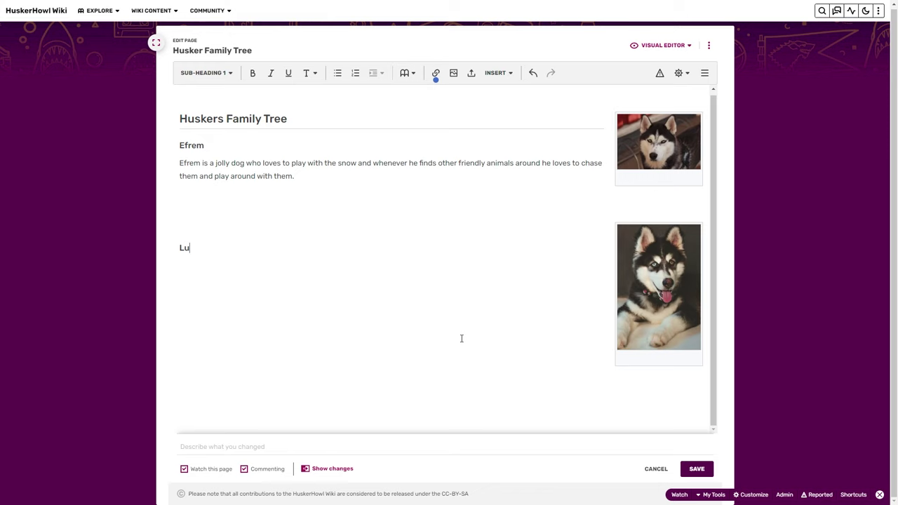
type("cas")
key("Return")
- Write under the Lucas sub-heading "Lucas loves long walks and adventure. He's always curious about nature and making his paws dirty"
type("Lucas likes to")
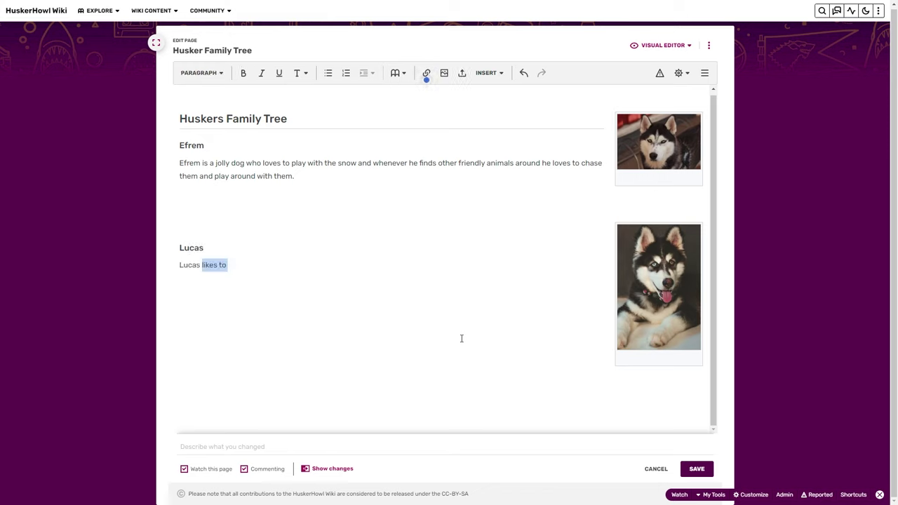
type("loves ")
type("pla")
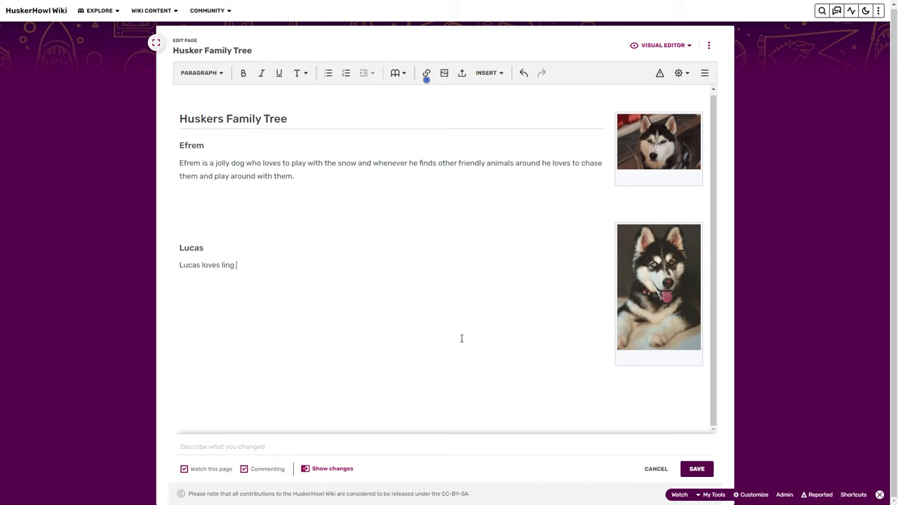
key("BackSpace")
key("BackSpace")
key("BackSpace")
type("long walks and adventure.")
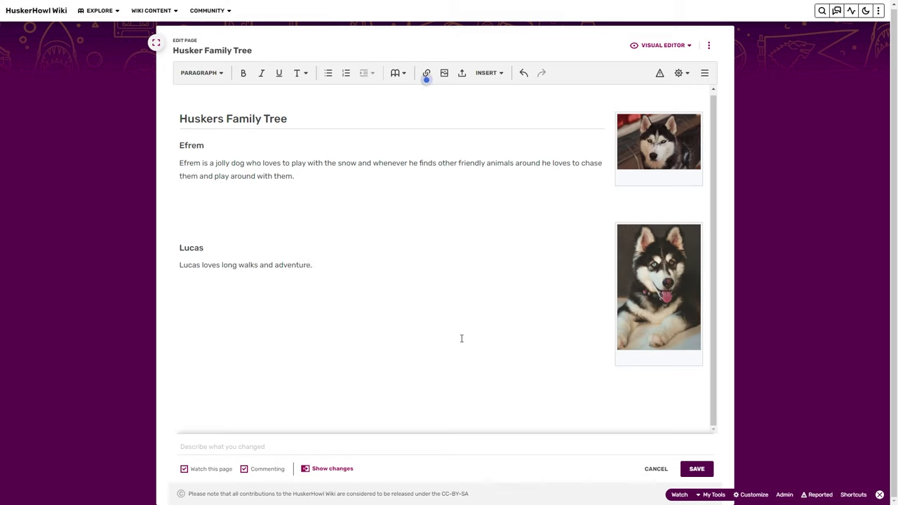
type(" He's always curious about nature ")
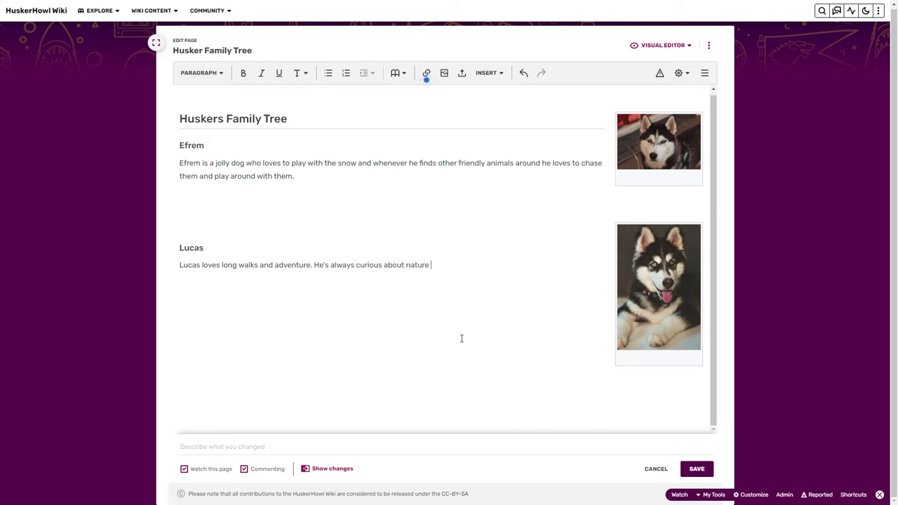
type("and making his paws dirty")
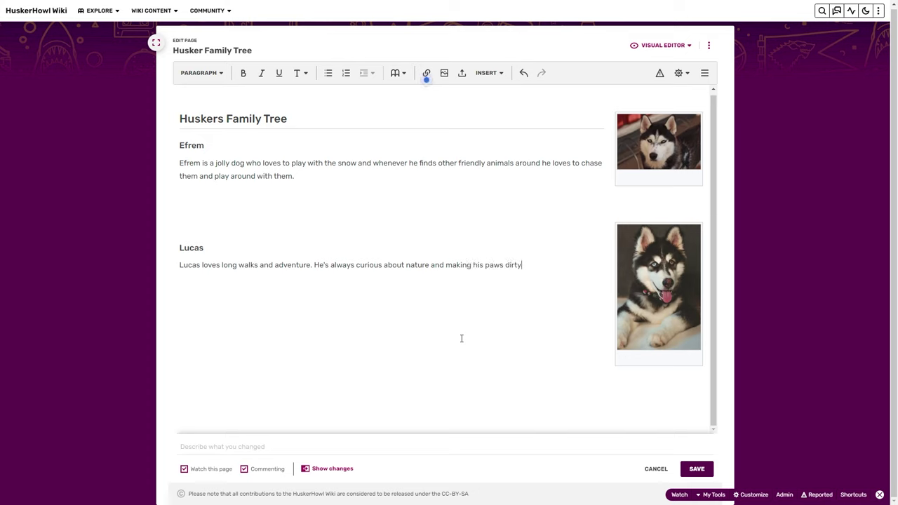
- Extend the Lucas paragraph with "so be careful when you are near water or mud because you are in for a splash!"
type(" so be carefulk when you are nea")
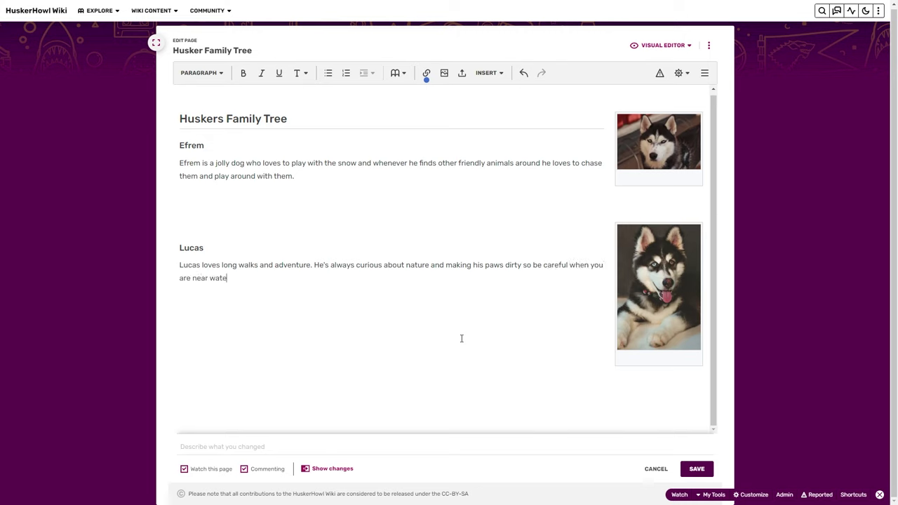
type("r water or mud becay")
key("BackSpace")
type("use you are in for a splash")
key("BackSpace")
type("sh!")
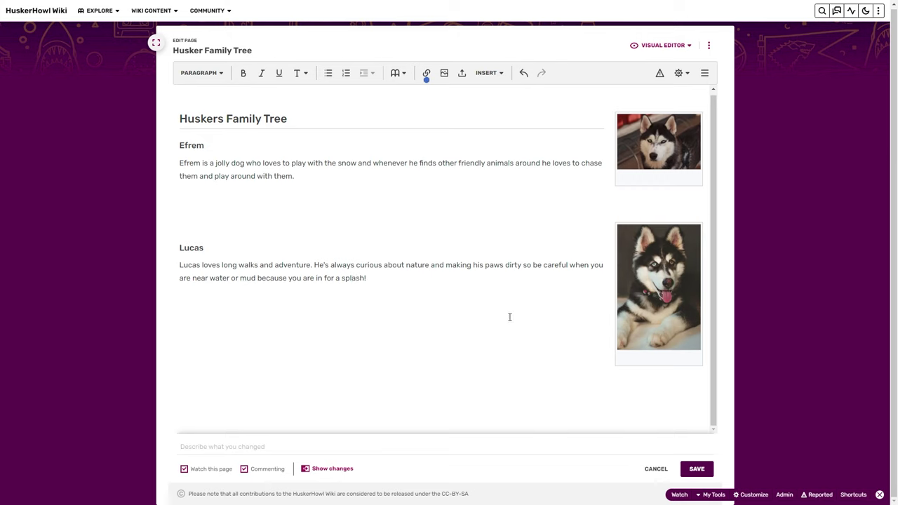
- Leave blank lines below the Lucas paragraph and add the photo of the brown-and-white husky with the blue collar for upload
key("Return")
key("Return")
key("Return")
key("Return")
left_click(444, 73)
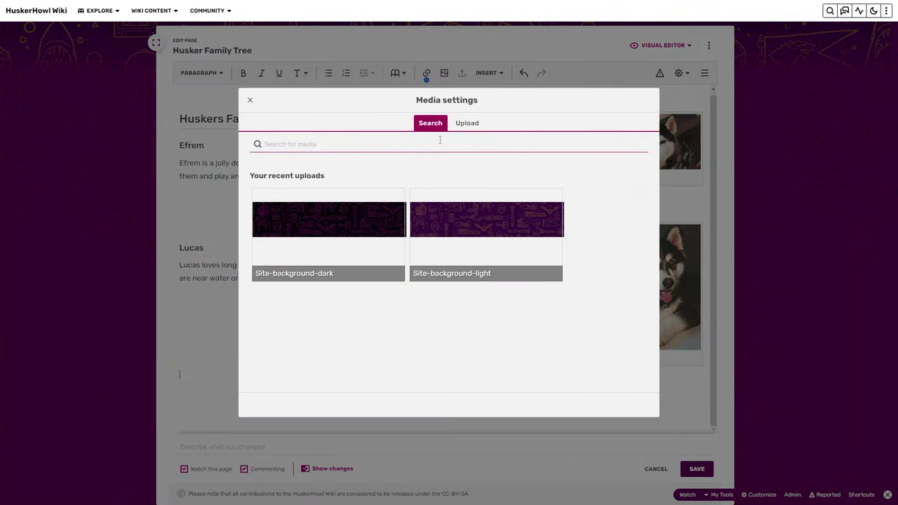
left_click(466, 123)
left_click_drag(485, 147, 483, 182)
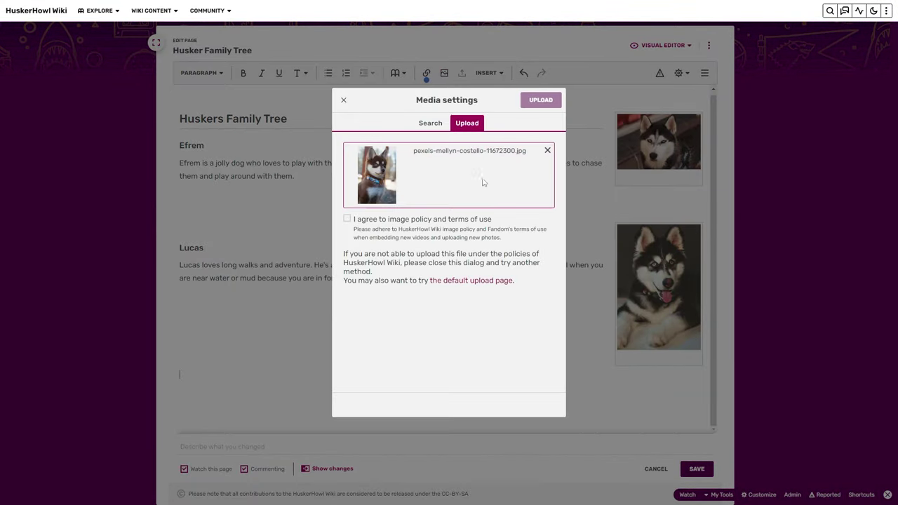
- Name the new husky photo "Mellyn" and insert it into the article without a caption
type("Mellyn")
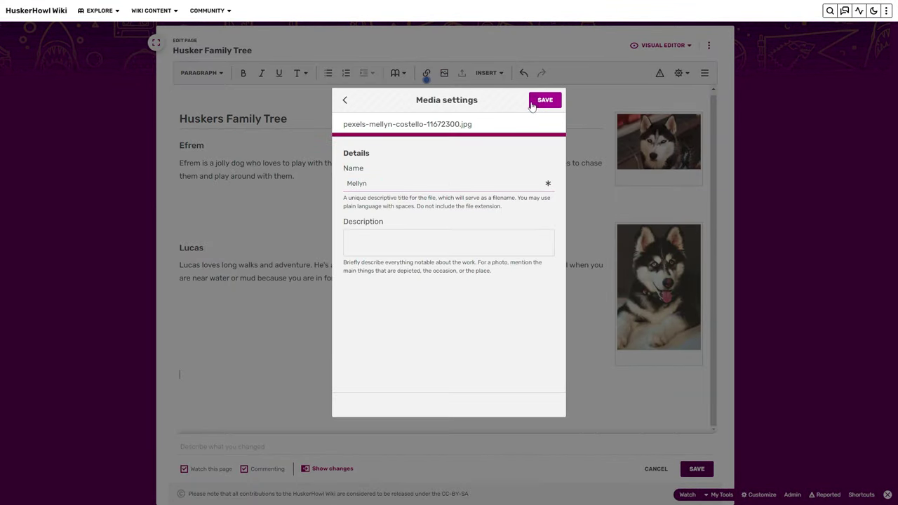
left_click(541, 100)
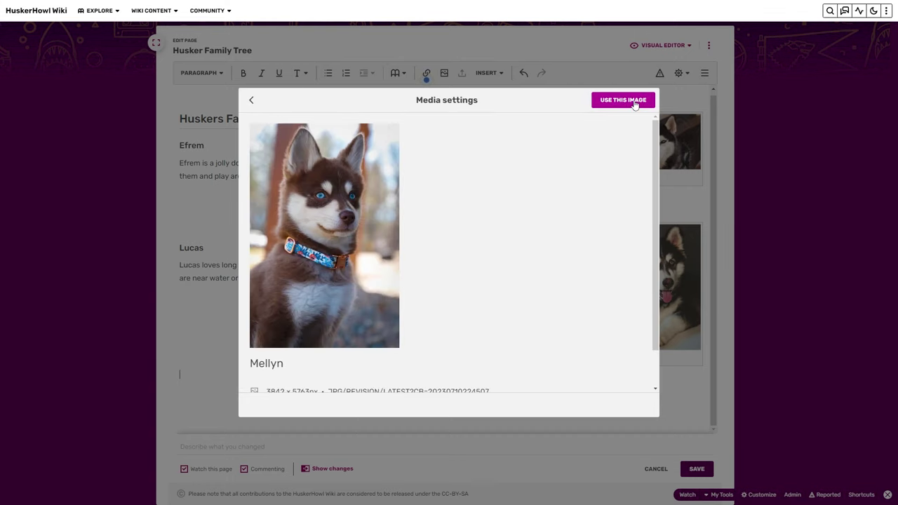
left_click(624, 101)
left_click(541, 99)
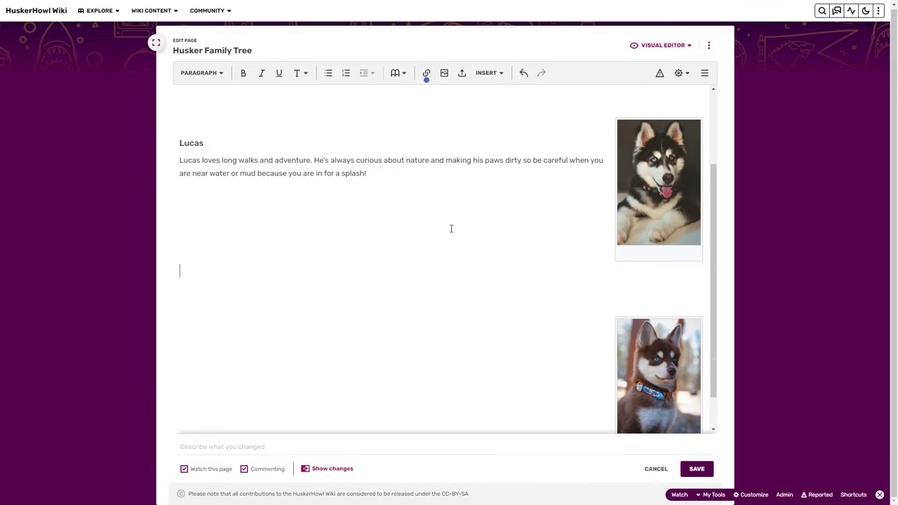
- Add "Mellyn" in the Sub-heading 1 style beside the third photo, spaced below the Lucas paragraph by blank lines
key("Return")
key("Return")
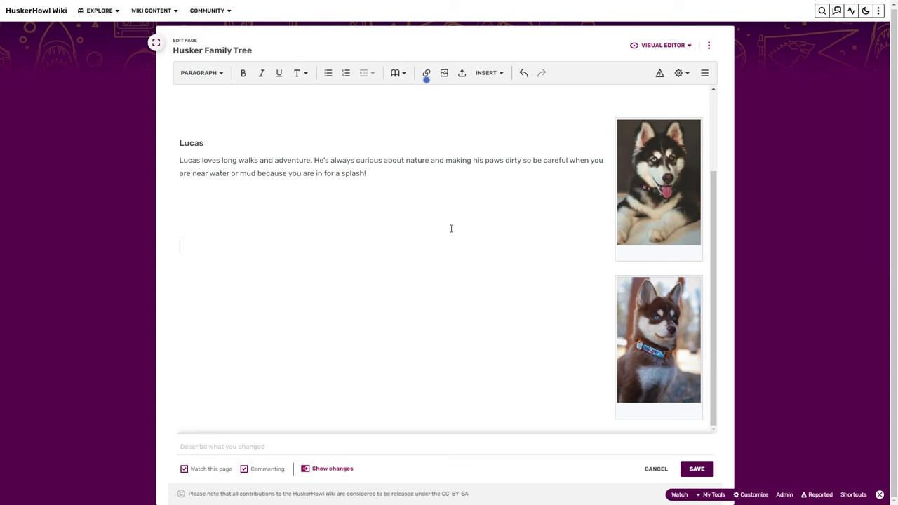
key("Return")
key("Return")
key("Return")
left_click(202, 73)
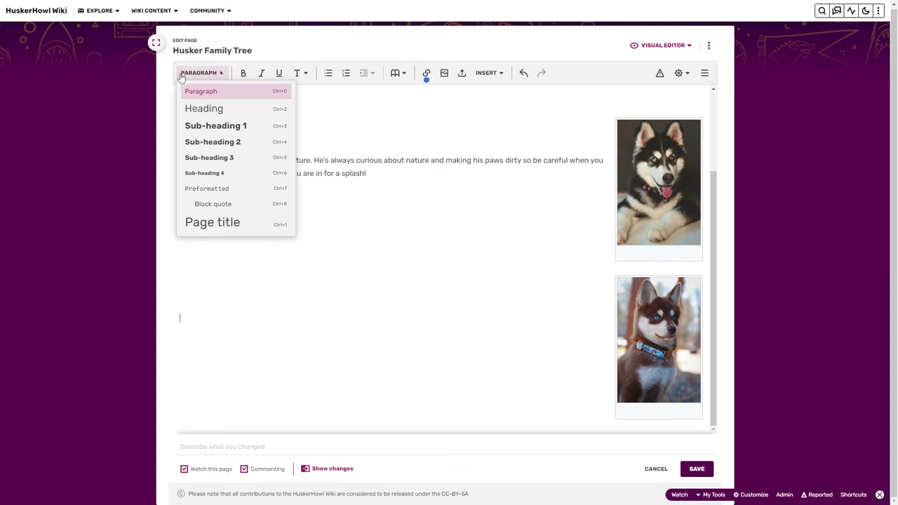
left_click(253, 123)
type("Mell")
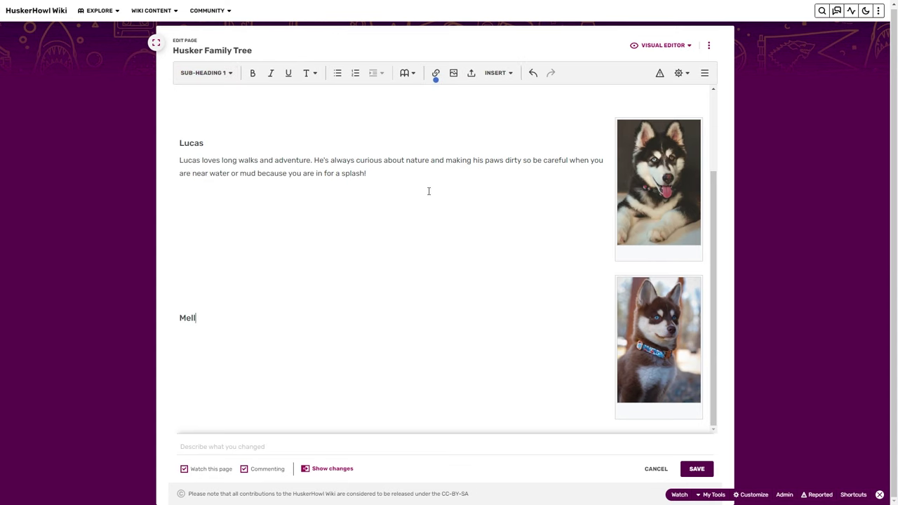
type("yn")
key("Return")
- Write under the Mellyn sub-heading "Mellyn being the youngest of the three is always playful with her brothers."
type("Melly")
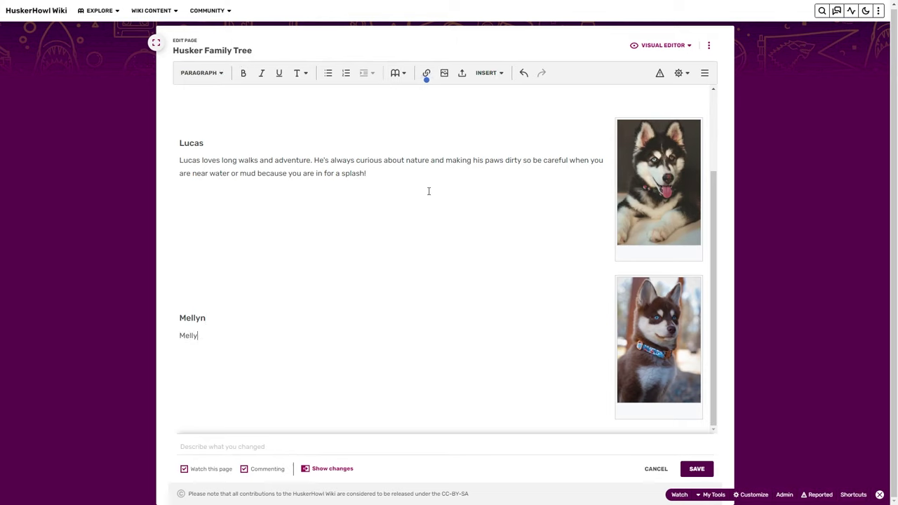
type("n being the youngest of the three is always")
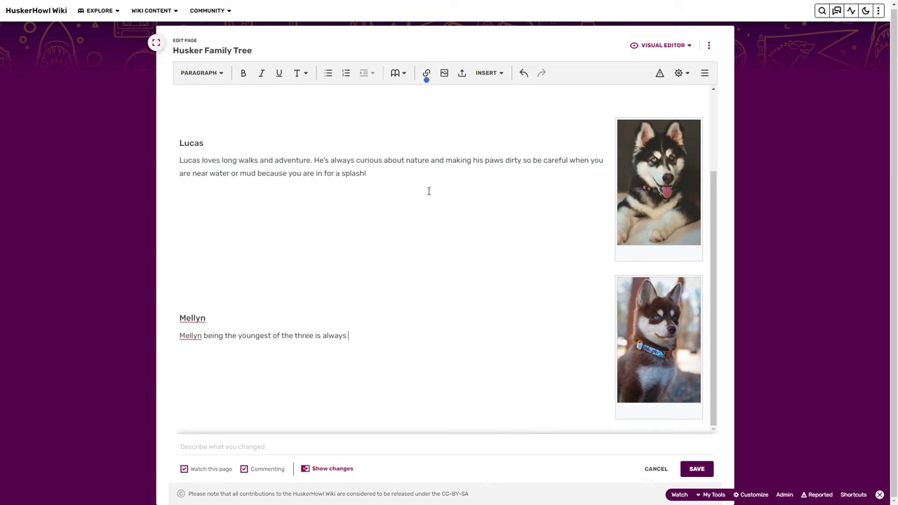
type(" playful with her brothers. She's t")
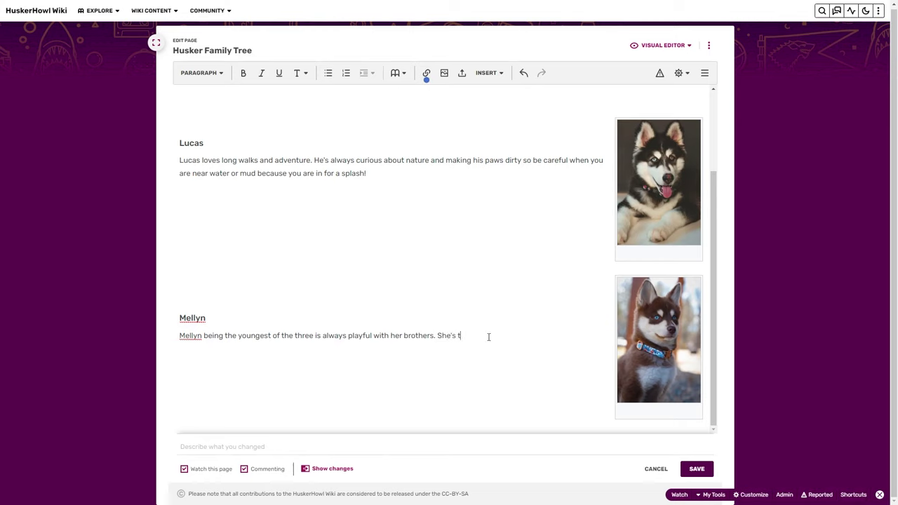
- Extend the Mellyn paragraph with "She's always the first to finish her food and always playfully nudges both Lucas and Efrem."
key("BackSpace")
type("always the first to finish her food and always playfu")
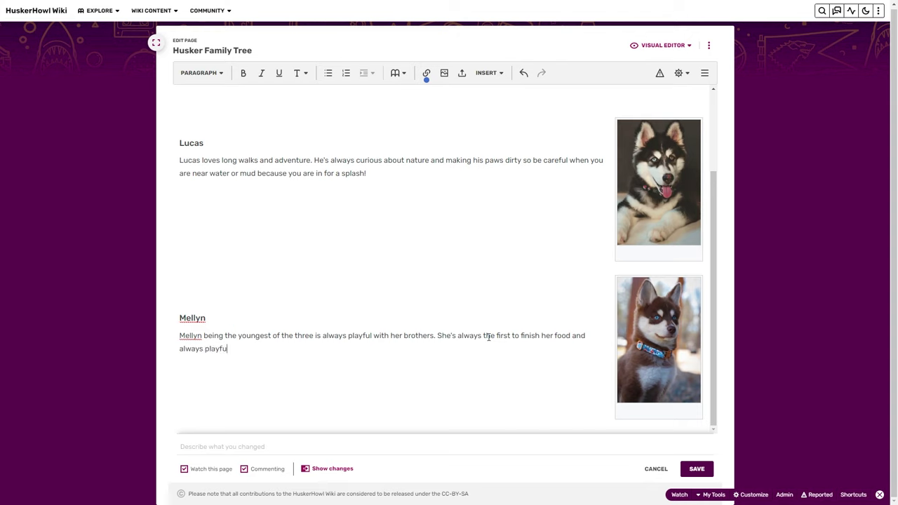
type("lly nudges both")
scroll(436, 267, "up", 1)
scroll(429, 272, "down", 1)
type("Lucas and Efrem.")
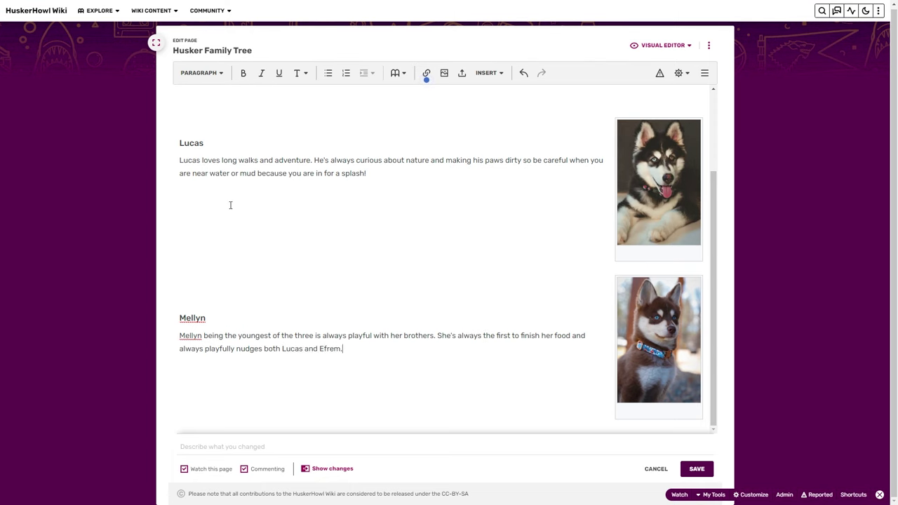
- Describe the change as "I introduced the Husker Pups" and save the Husker Family Tree article
scroll(230, 205, "up", 4)
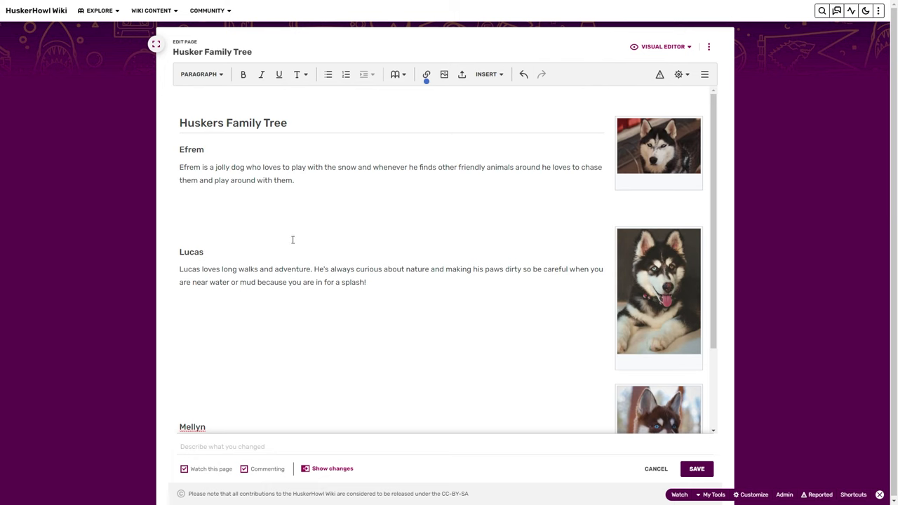
scroll(391, 369, "down", 3)
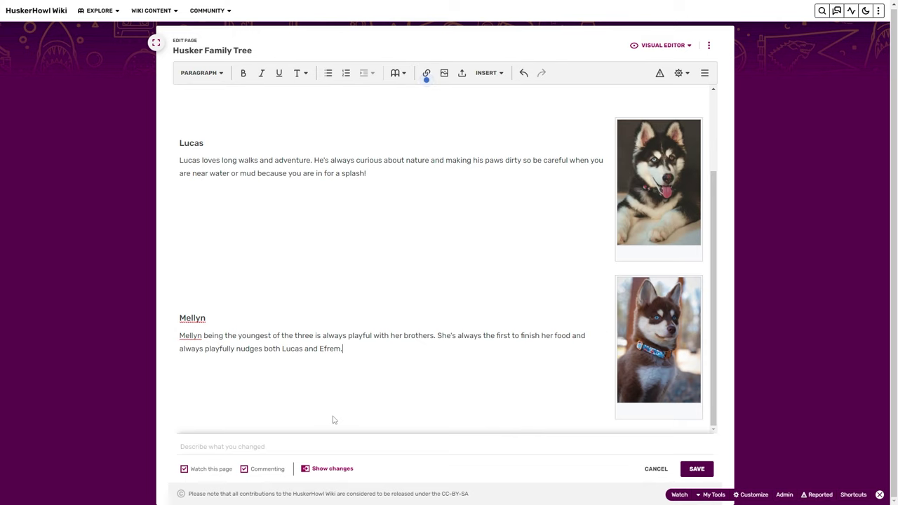
left_click(247, 446)
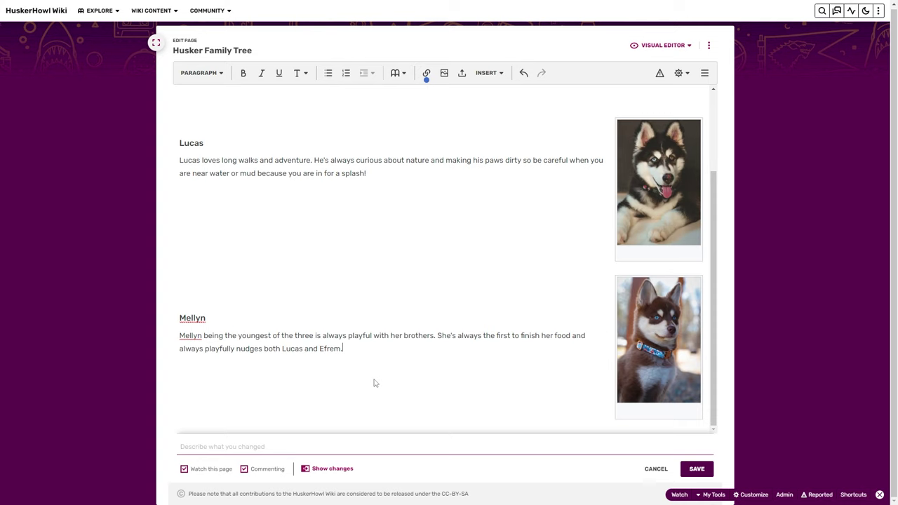
left_click(251, 450)
type("I introduced the Husker Pups")
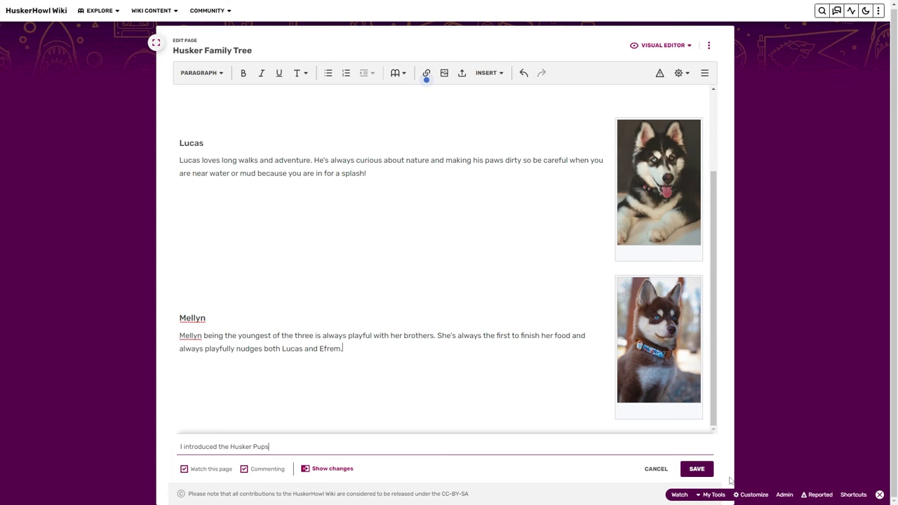
left_click(697, 469)
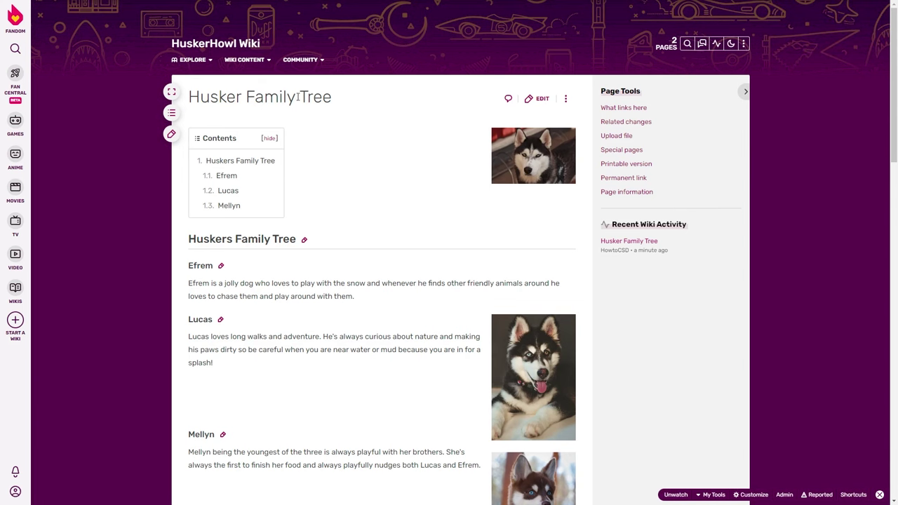
- Reopen the Husker Family Tree article for editing, align the first husky photo with the Efrem section, and save the page
scroll(402, 292, "down", 5)
scroll(397, 375, "up", 5)
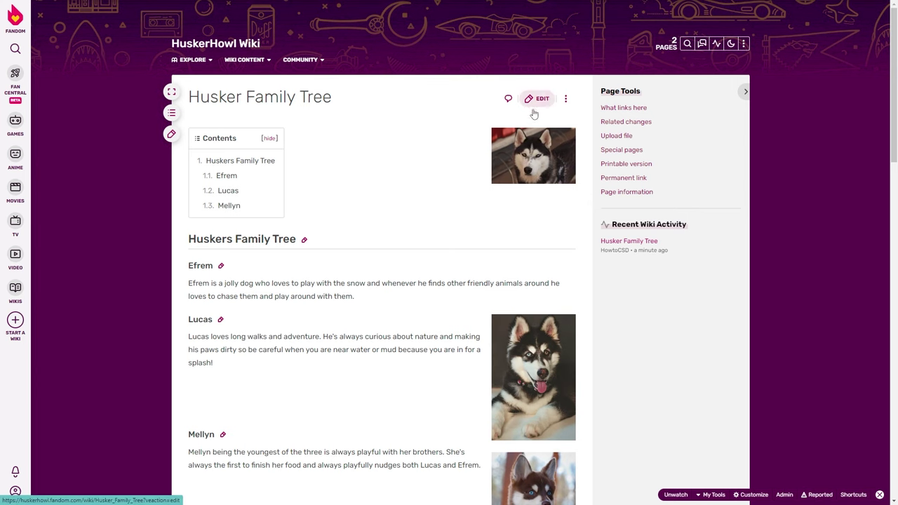
scroll(322, 353, "down", 2)
scroll(322, 352, "up", 2)
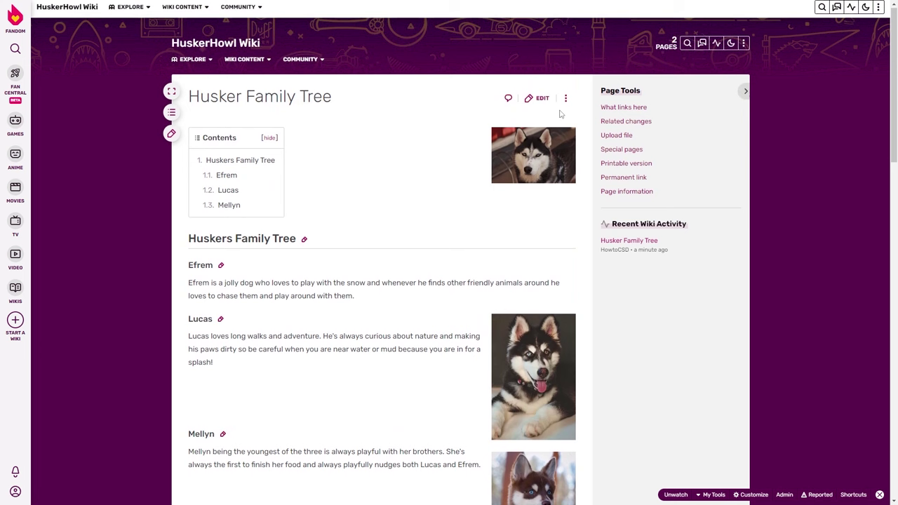
left_click(541, 102)
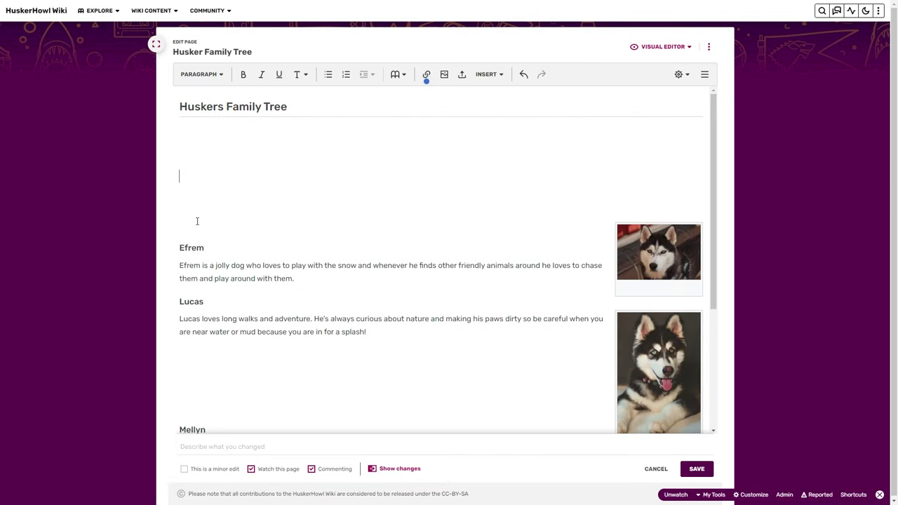
left_click(569, 204)
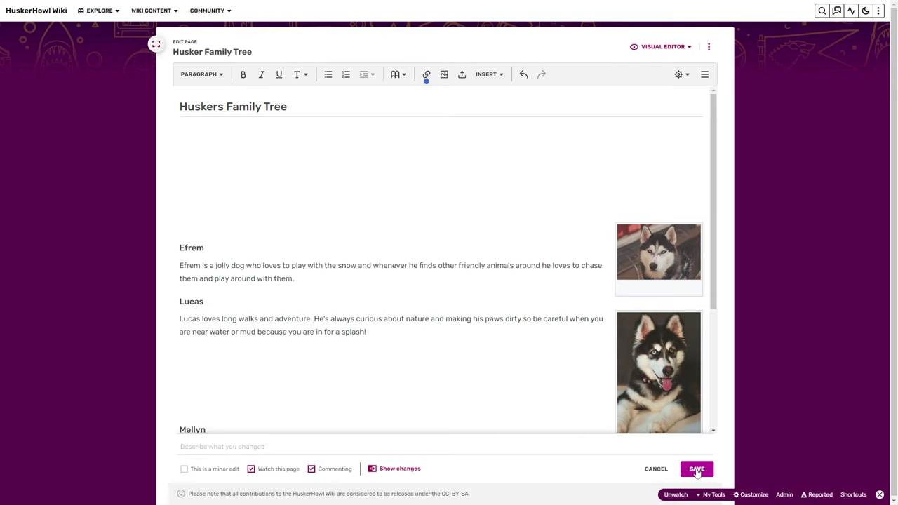
left_click(697, 469)
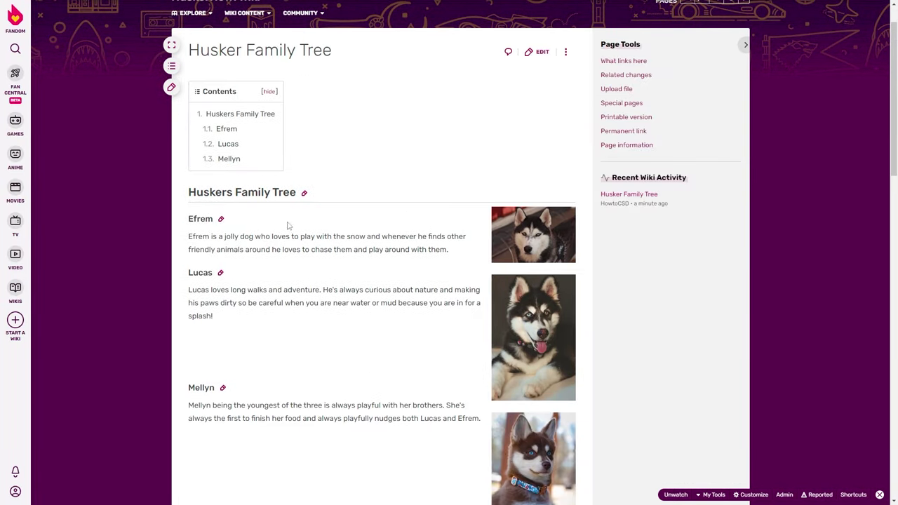
scroll(287, 225, "down", 2)
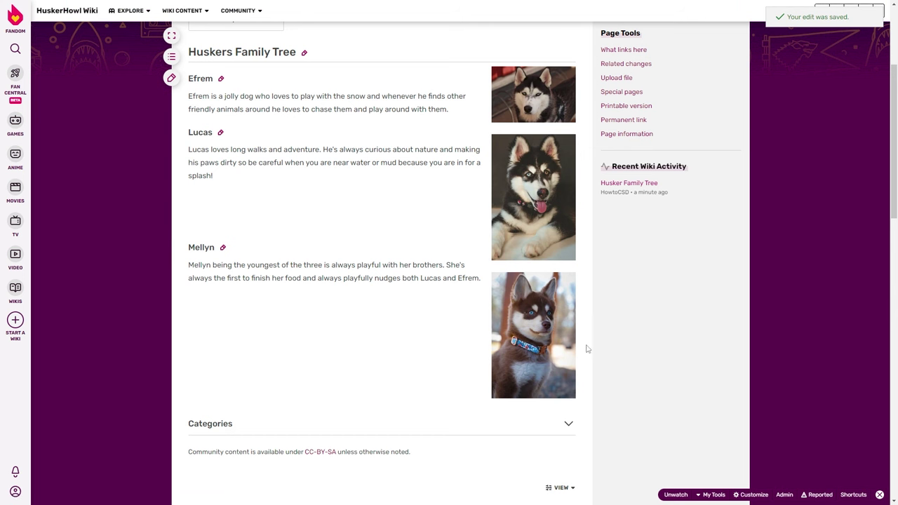
scroll(588, 349, "up", 3)
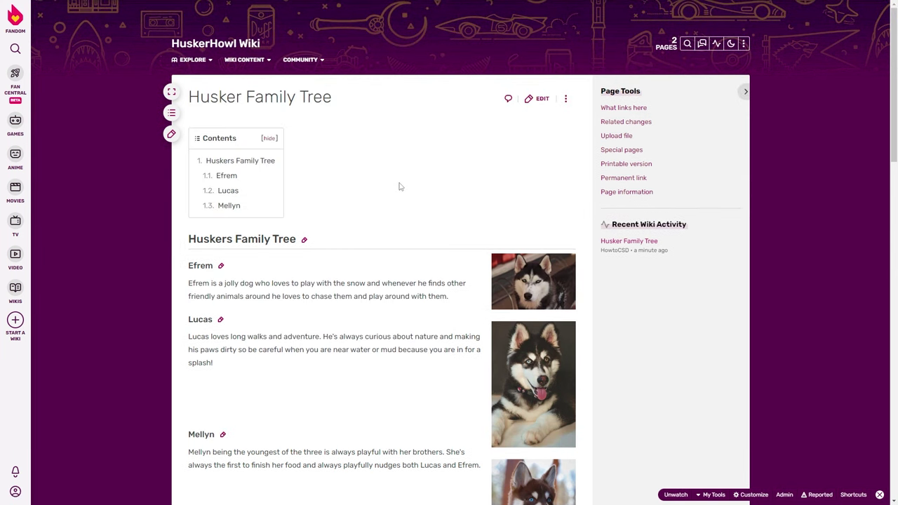
- Go to the HuskerHowl Wiki home page and open it in the visual editor
left_click(226, 45)
scroll(507, 299, "down", 2)
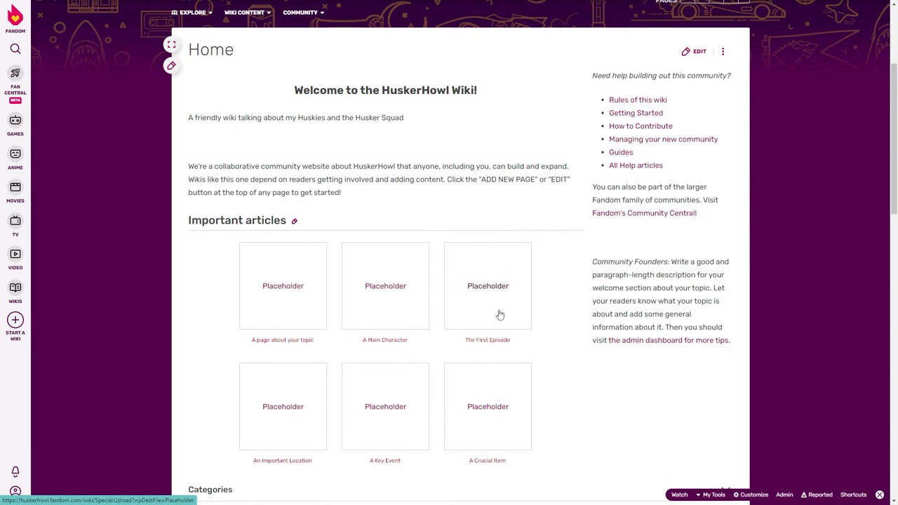
scroll(490, 287, "up", 2)
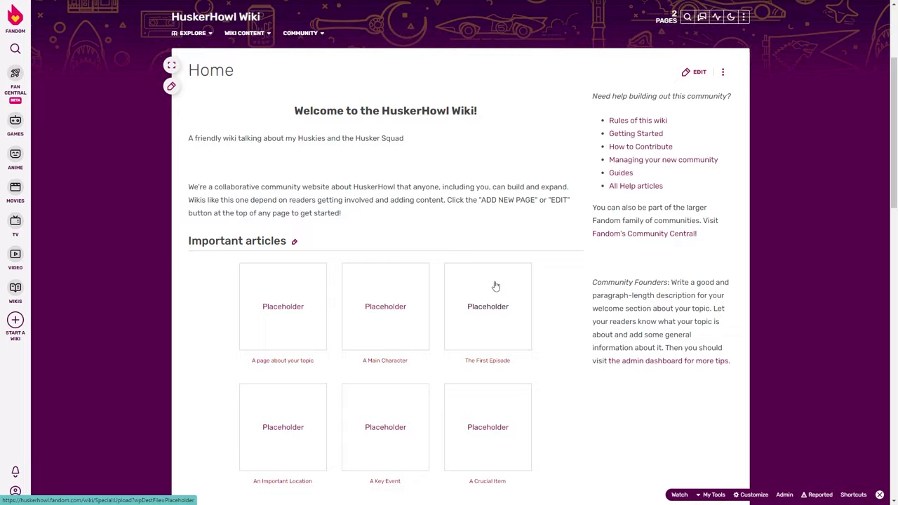
left_click(692, 149)
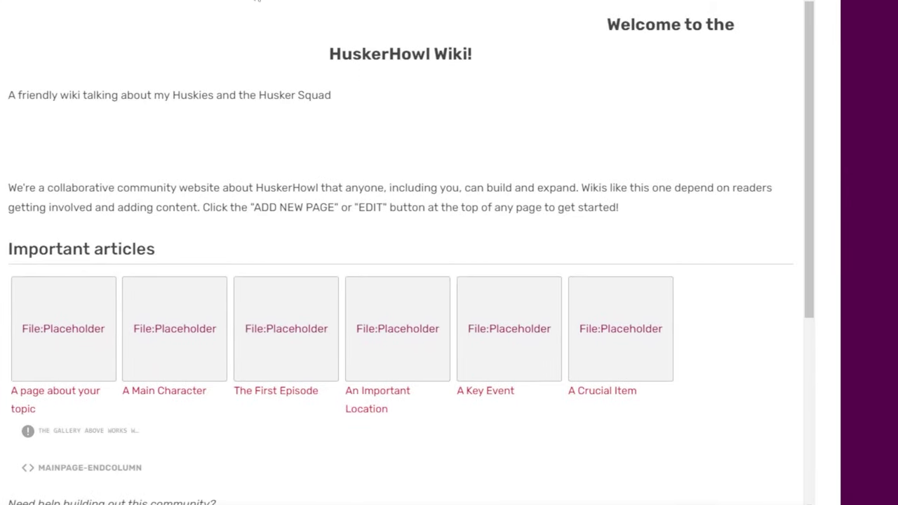
scroll(196, 371, "down", 3)
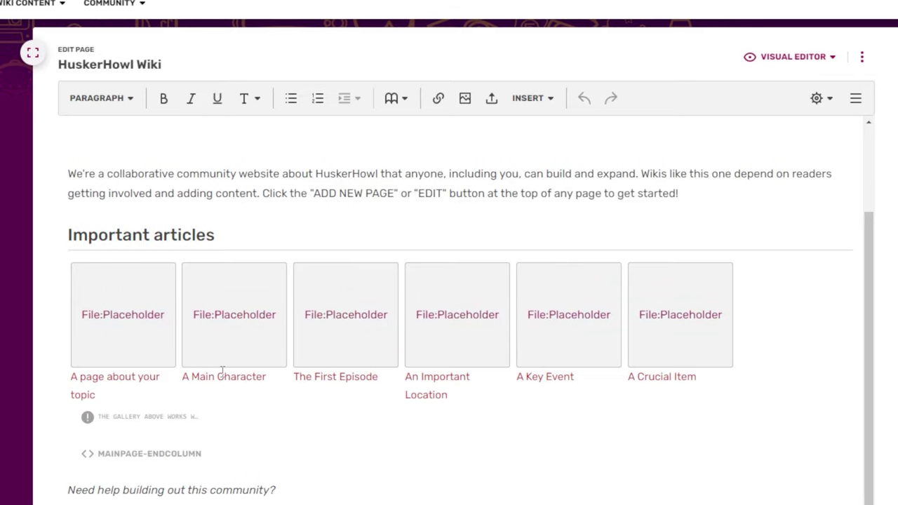
scroll(203, 365, "up", 3)
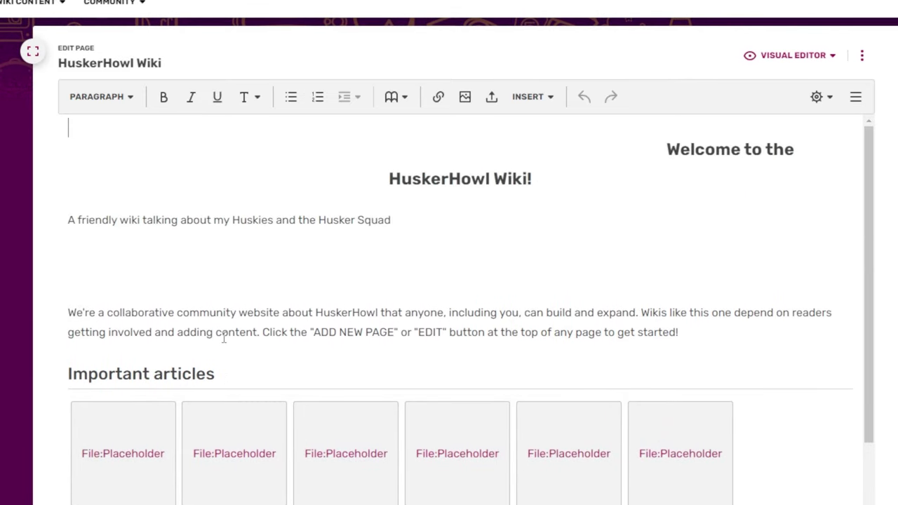
- Insert a link to the Husker Family Tree article on the blank line below the home page's "A friendly wiki" sentence
left_click(161, 259)
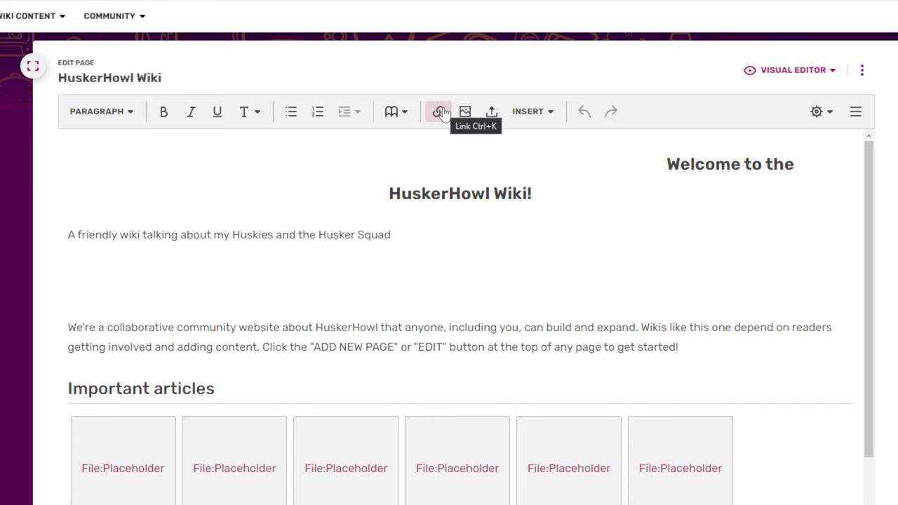
left_click(440, 113)
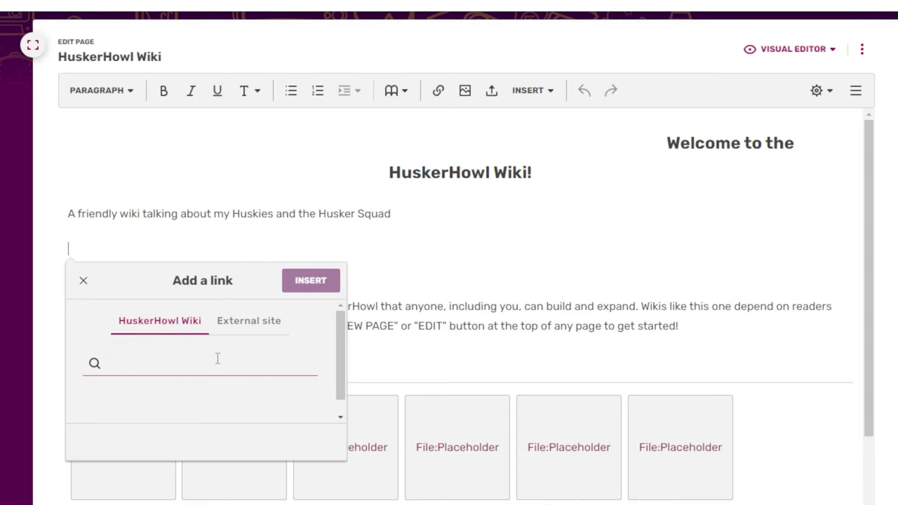
type("Hu")
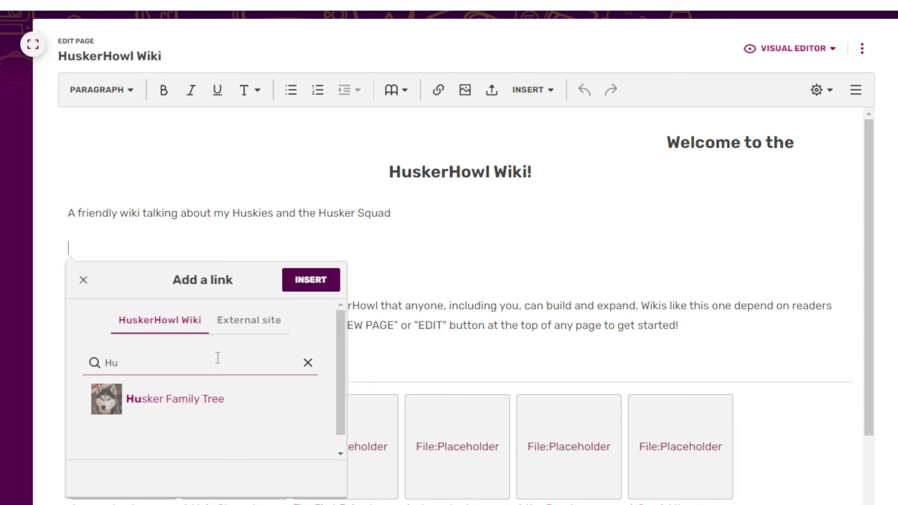
left_click(191, 402)
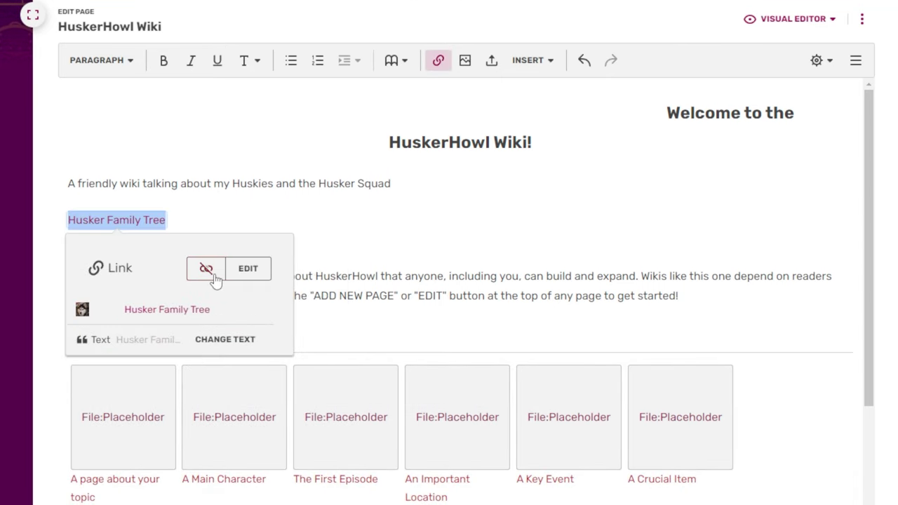
- Write above the Husker Family Tree link "The Huskers are a notorious bunch of Huskies full of adventure and always up to mischievous things."
left_click(450, 229)
key("Up")
key("End")
type("\\")
key("Return")
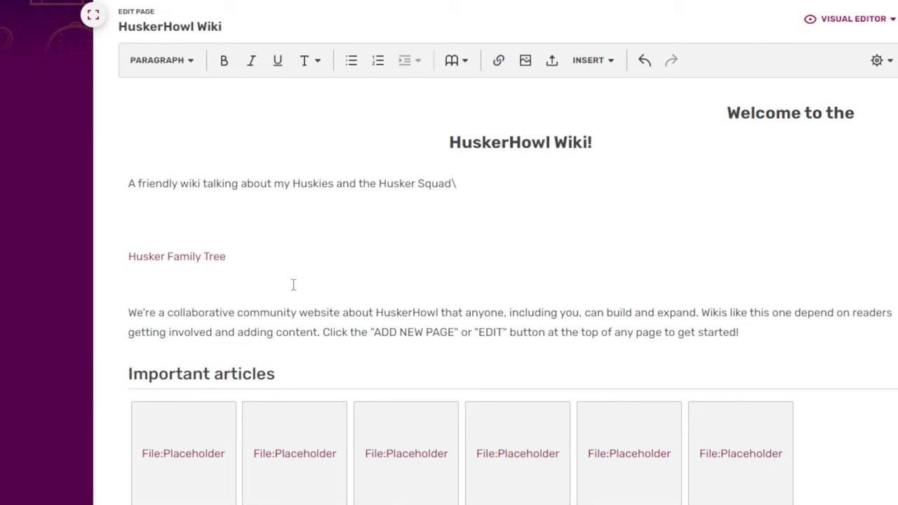
type("The Huskers are a ")
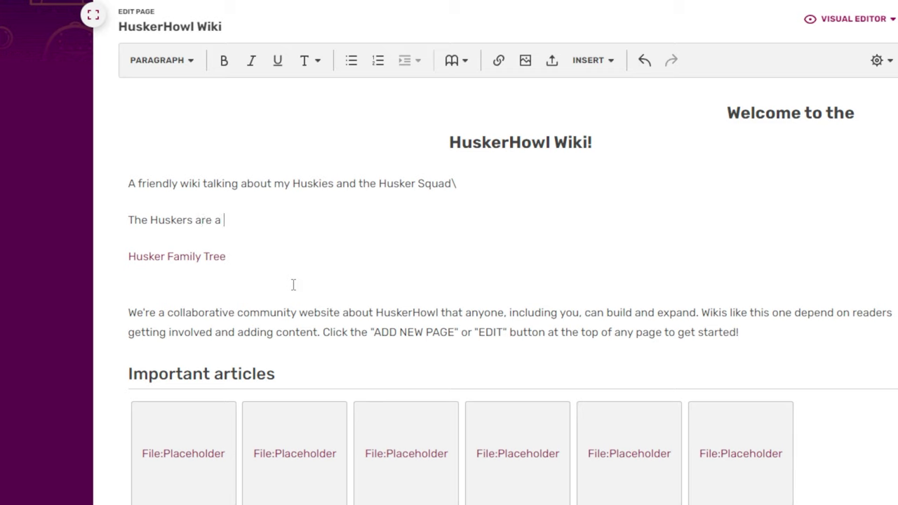
type("notorious bunc")
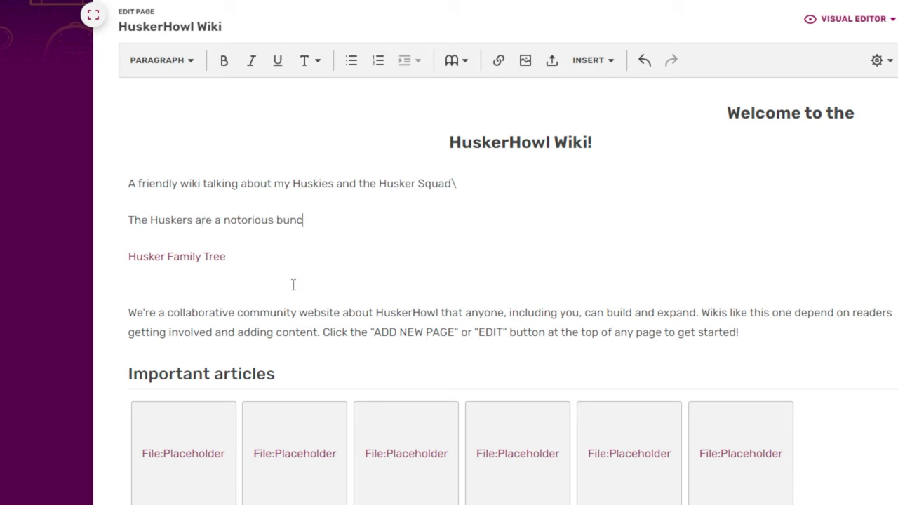
type("h of Husk")
type("ies full ovf ad")
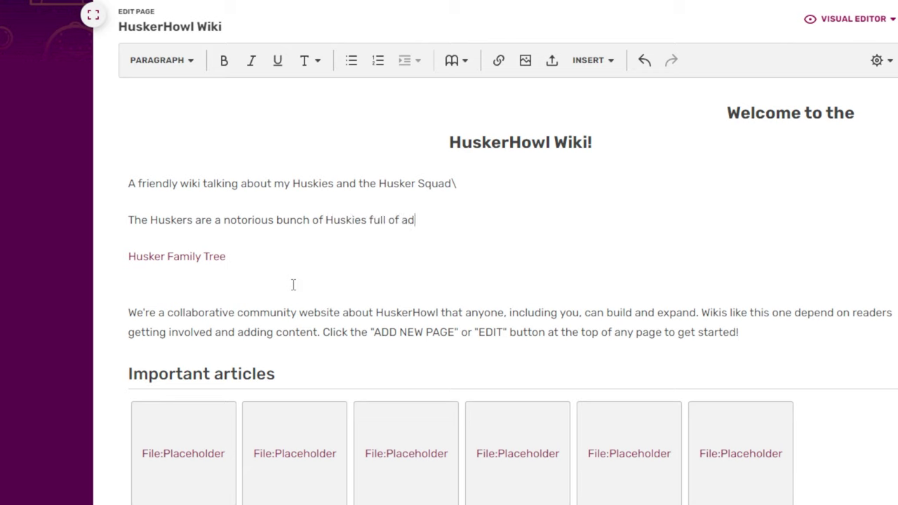
type("venture and alw")
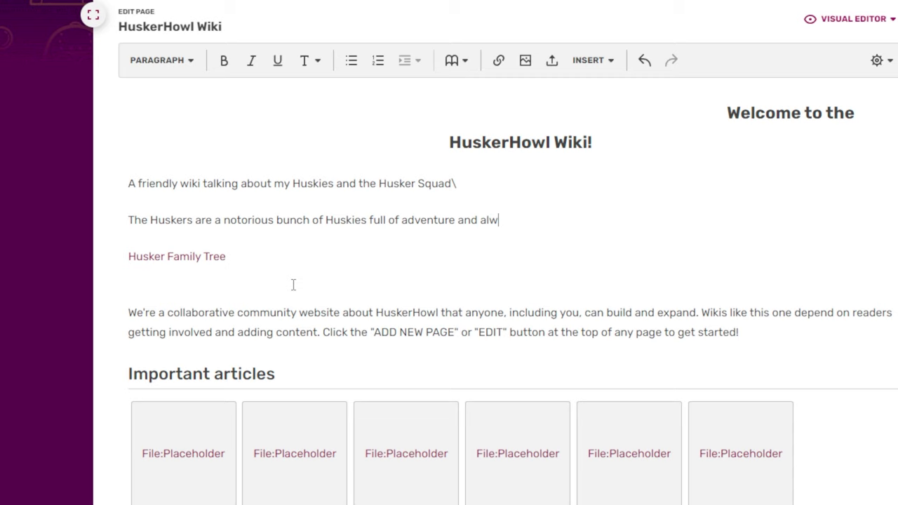
type("ays up to mischievous")
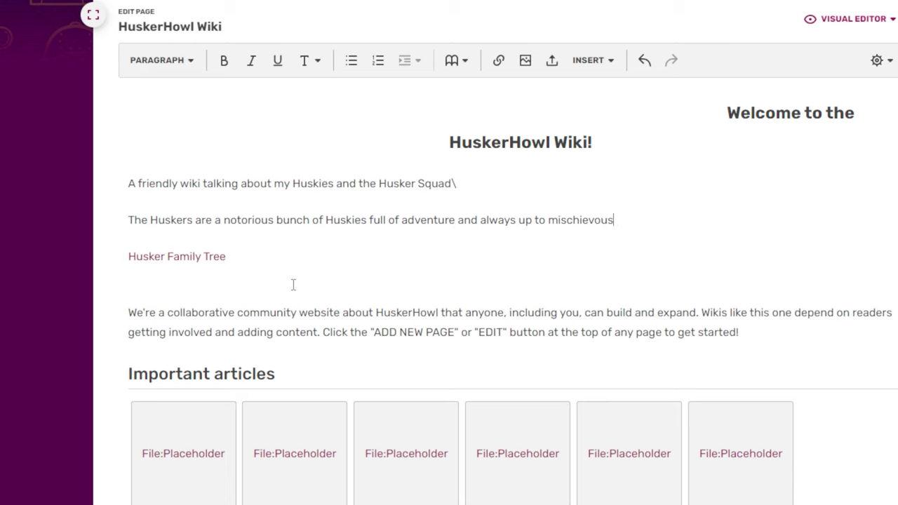
type(" things. They")
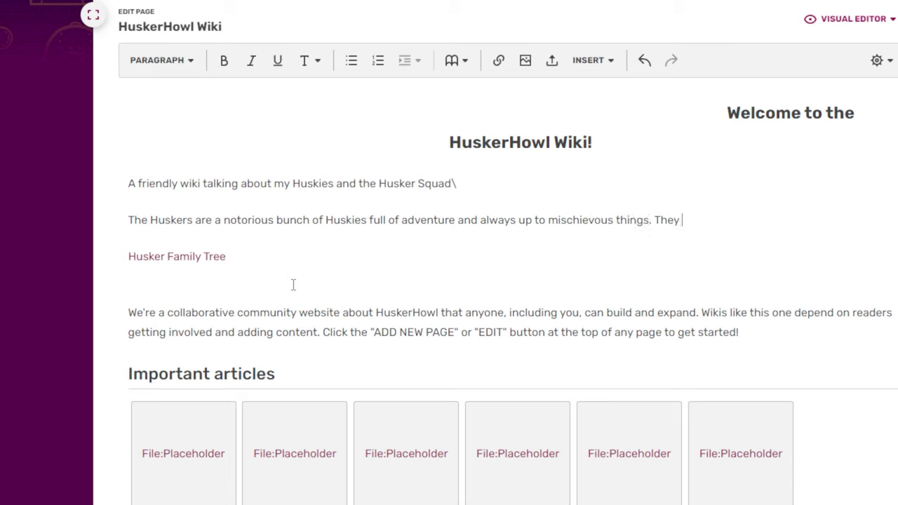
- Finish the paragraph with "They can be found here:", bring the Husker Family Tree link onto the same line, and save the home page
type(" can be found here")
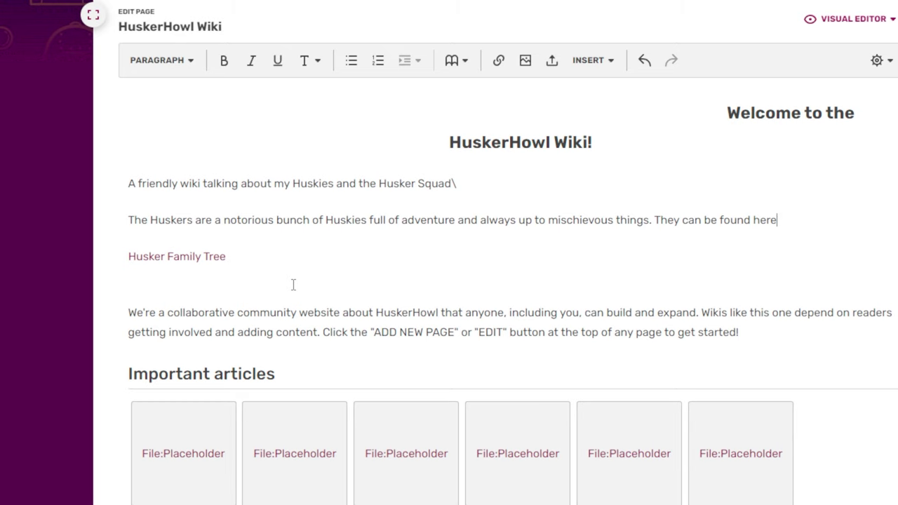
type(":")
key("Delete")
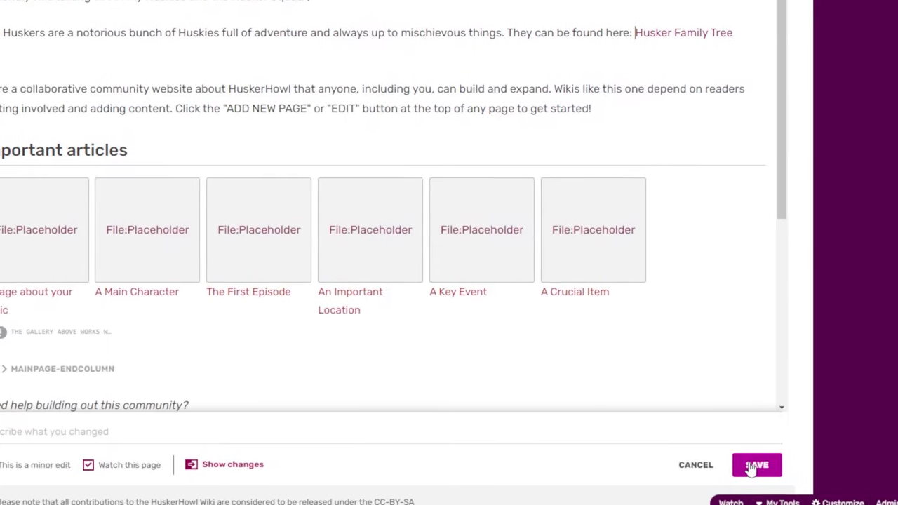
left_click(756, 466)
scroll(449, 330, "down", 2)
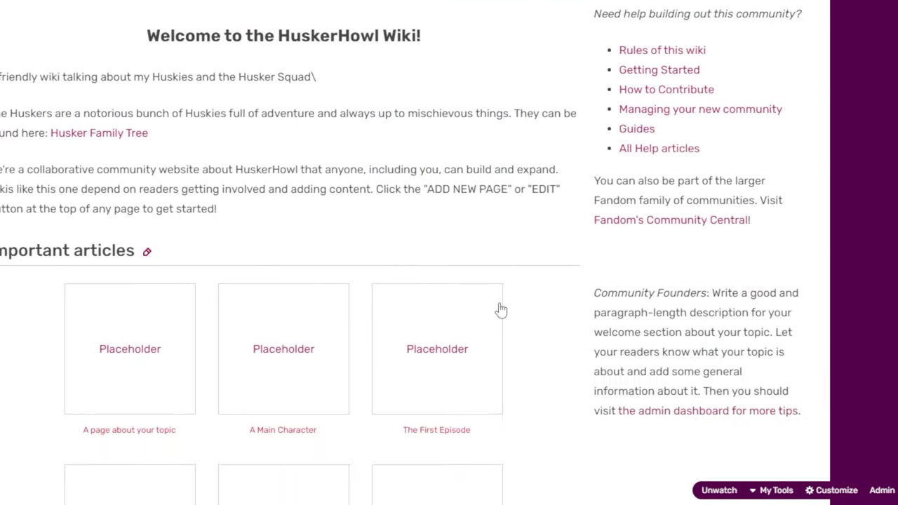
scroll(501, 309, "down", 3)
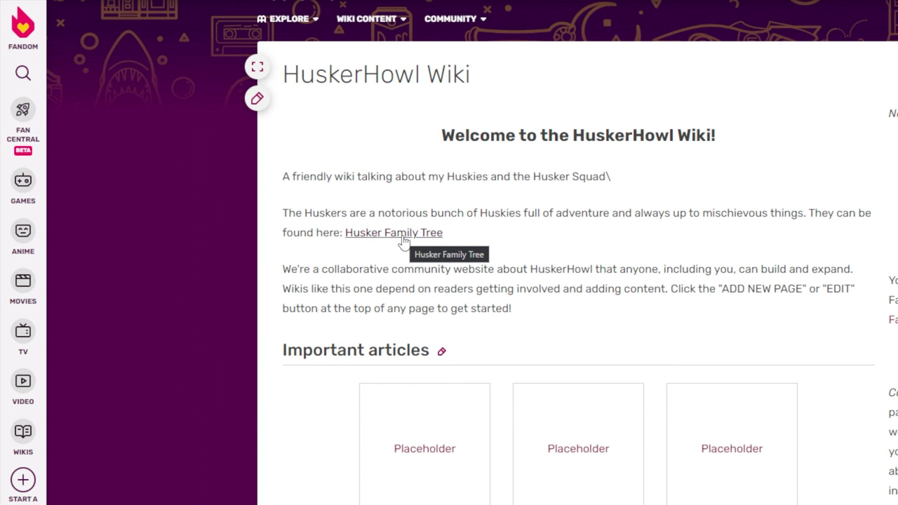
- Follow the home page's Husker Family Tree link and review the article's sections, photos and the Recent Images carousel
left_click(403, 234)
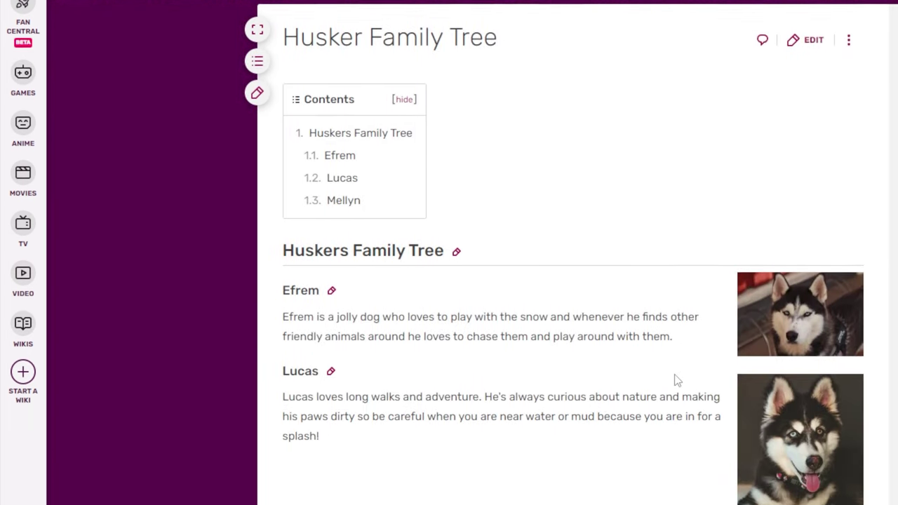
scroll(686, 454, "down", 2)
scroll(685, 454, "up", 2)
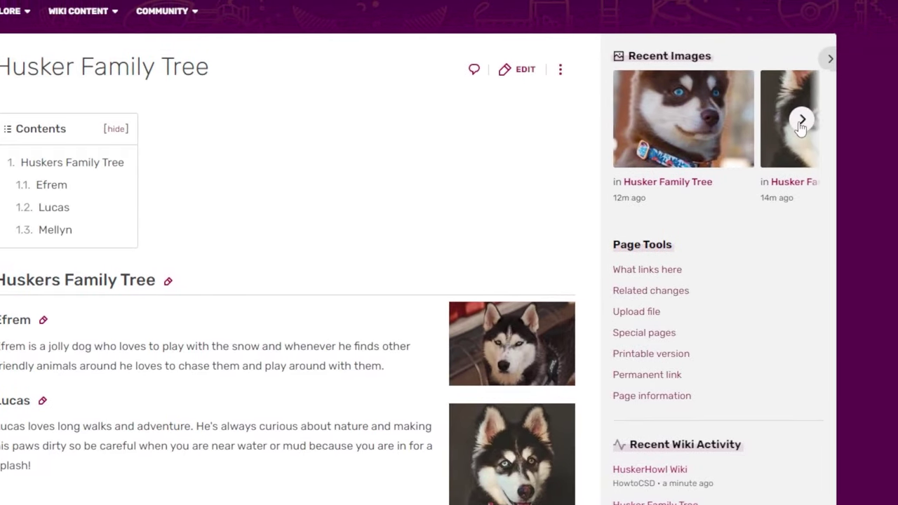
left_click(764, 132)
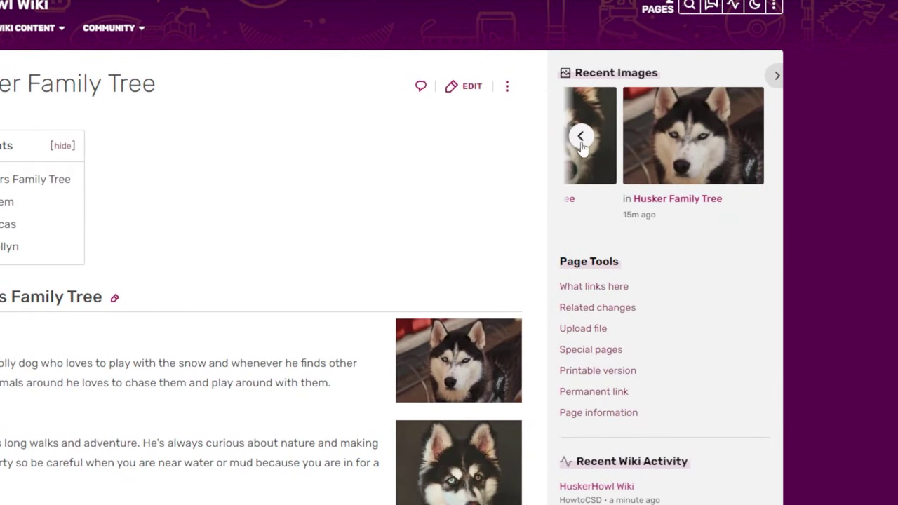
left_click(597, 135)
left_click(582, 137)
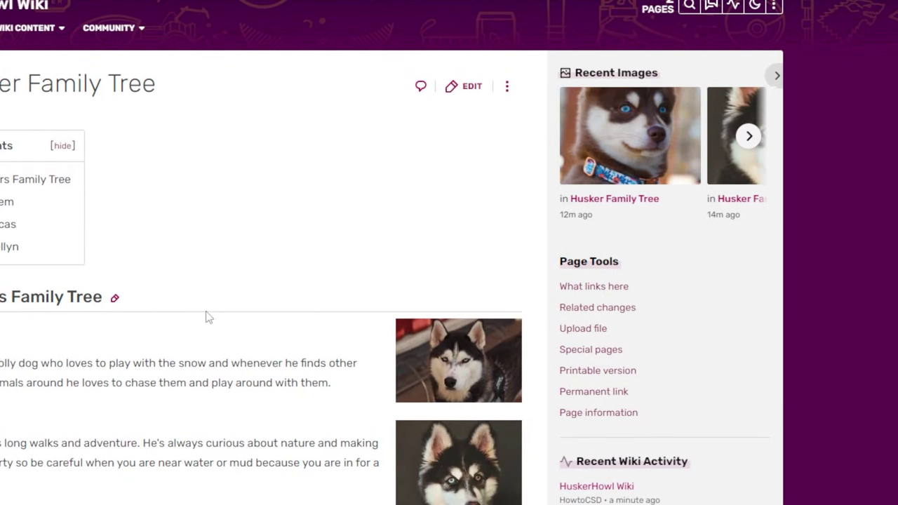
left_click(44, 204)
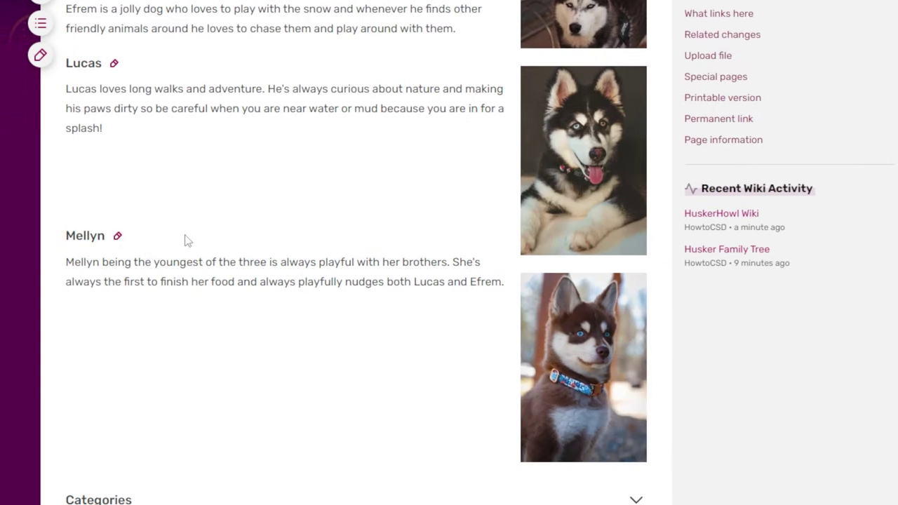
scroll(167, 324, "down", 3)
scroll(353, 367, "up", 3)
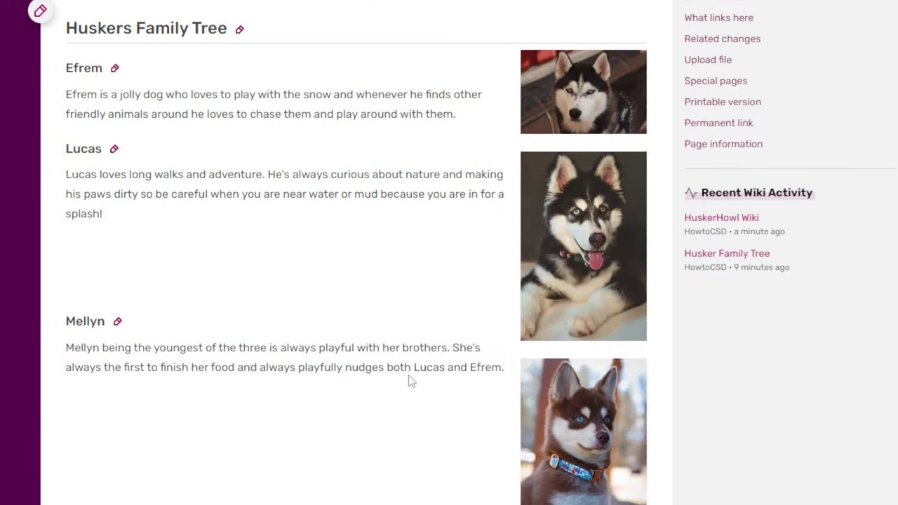
scroll(126, 326, "up", 3)
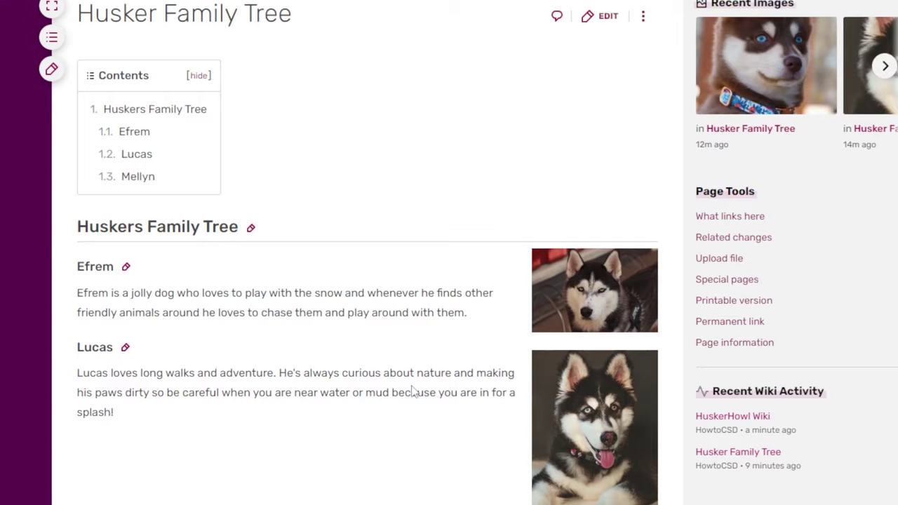